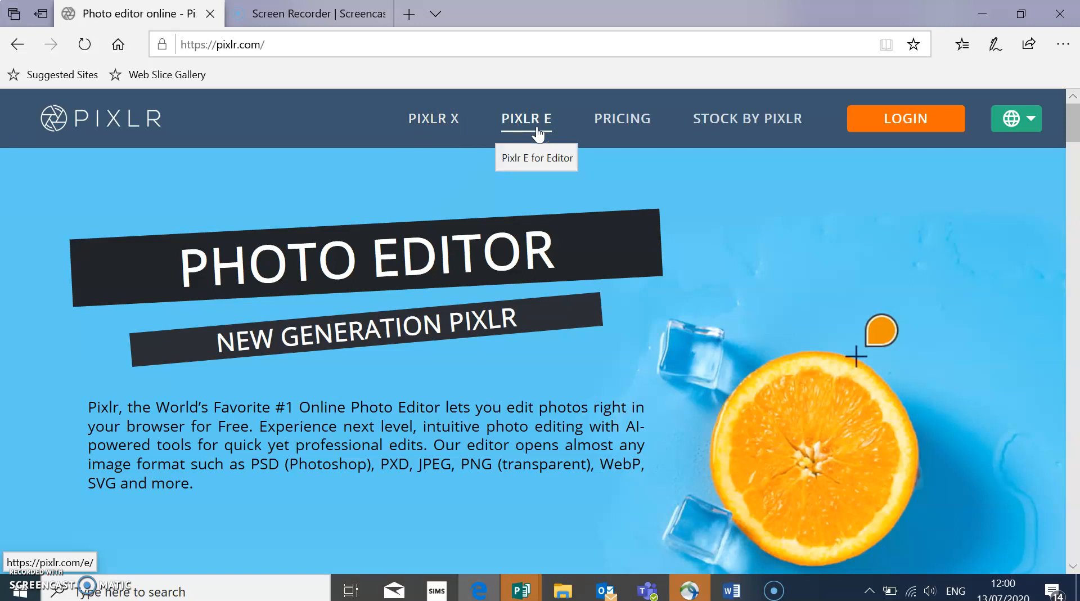
Go to the Pixlr X editor and open the image file "dried leaves" from the abstract photo folder.
left_click(447, 127)
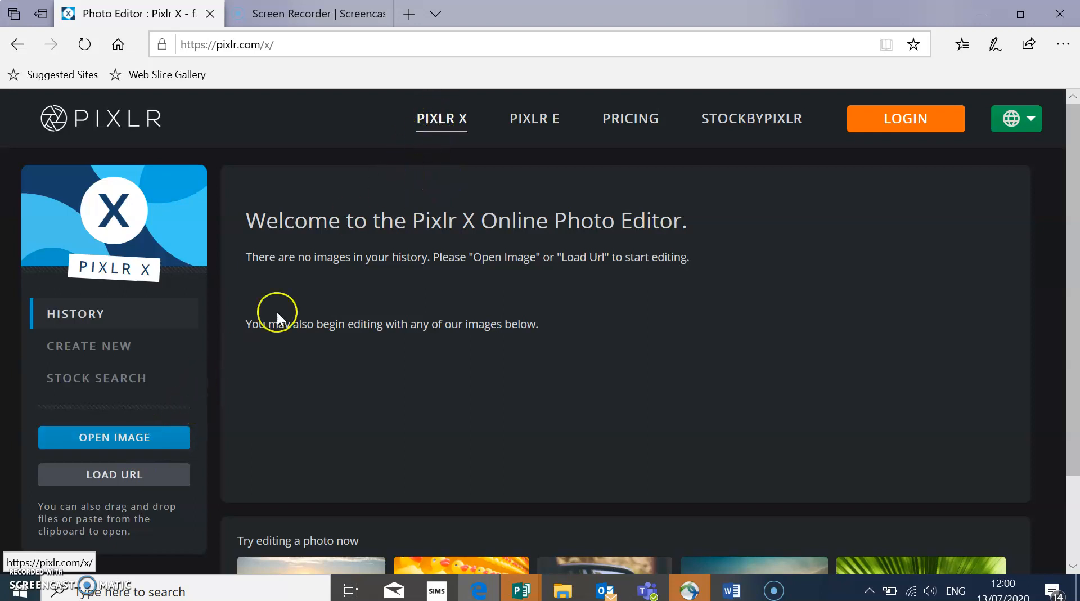
left_click(143, 443)
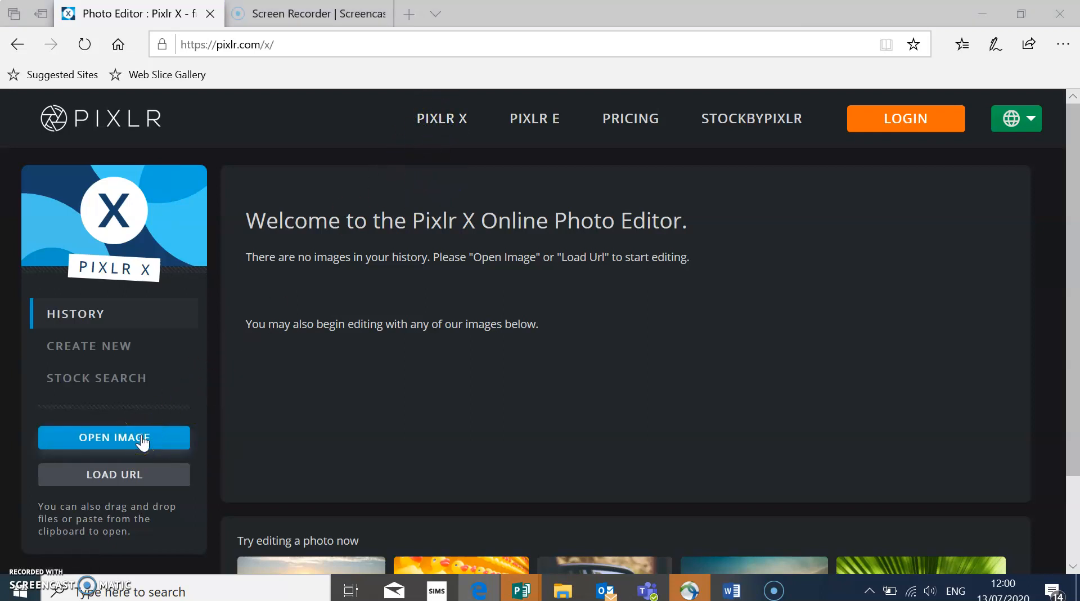
left_click(221, 275)
left_click(230, 193)
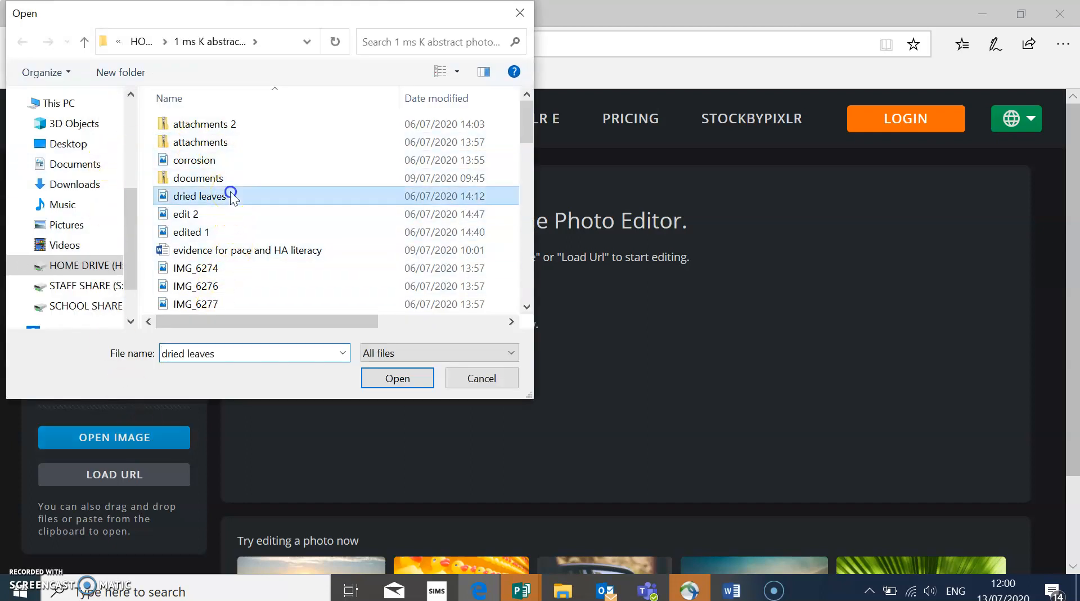
left_click(397, 377)
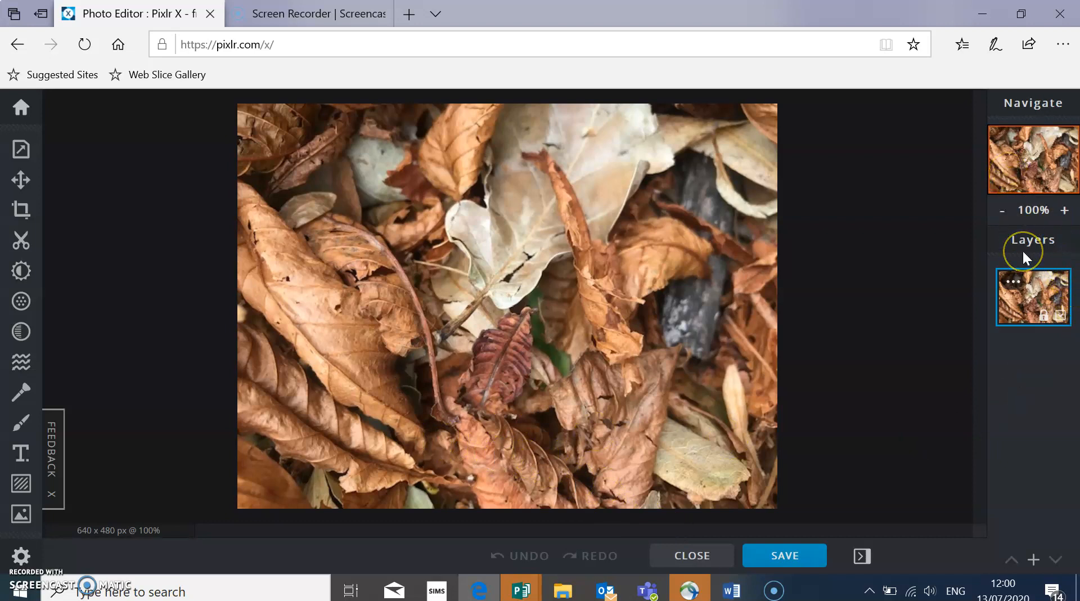
Add an empty layer above the dried leaves photo.
left_click(1064, 212)
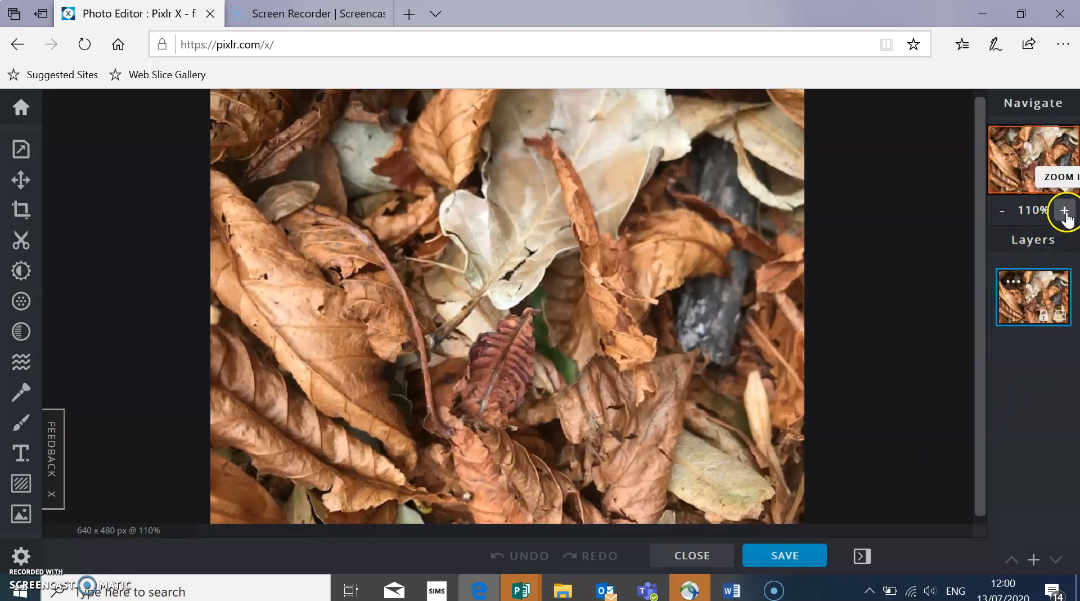
left_click(1001, 210)
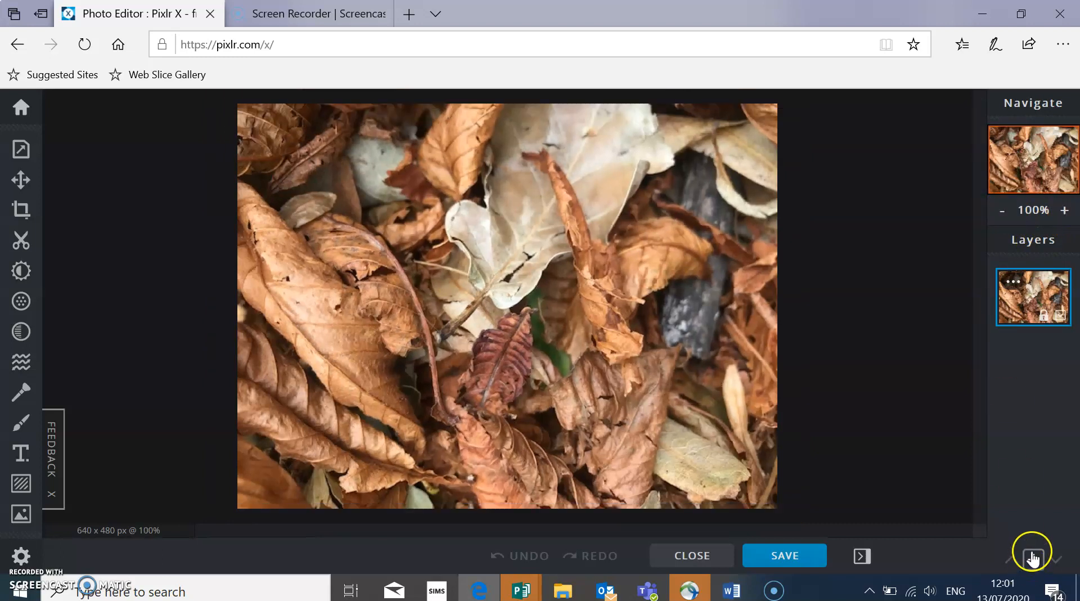
left_click(1033, 558)
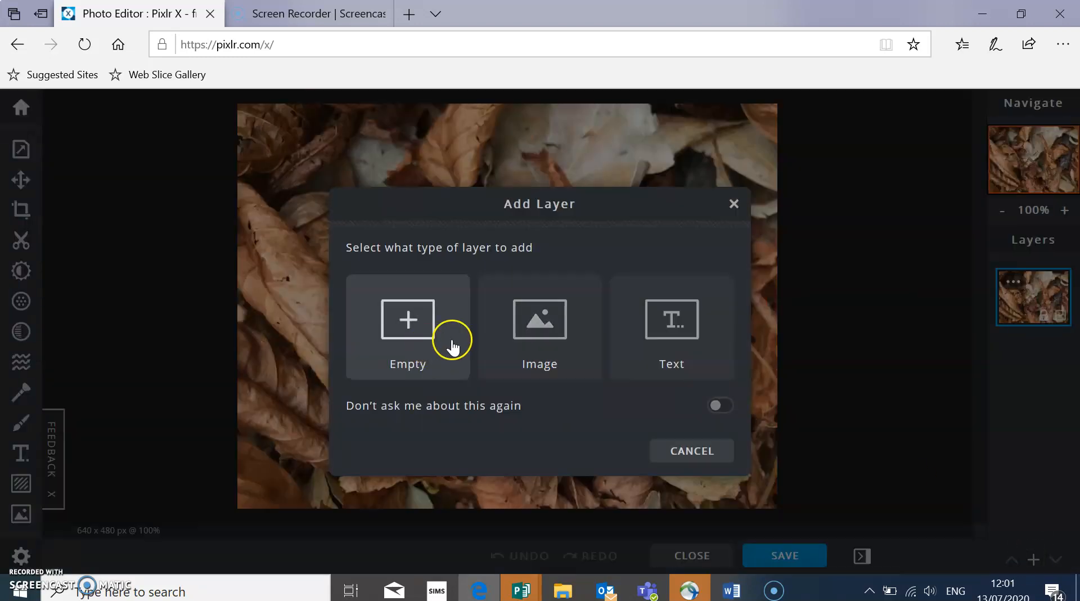
left_click(380, 355)
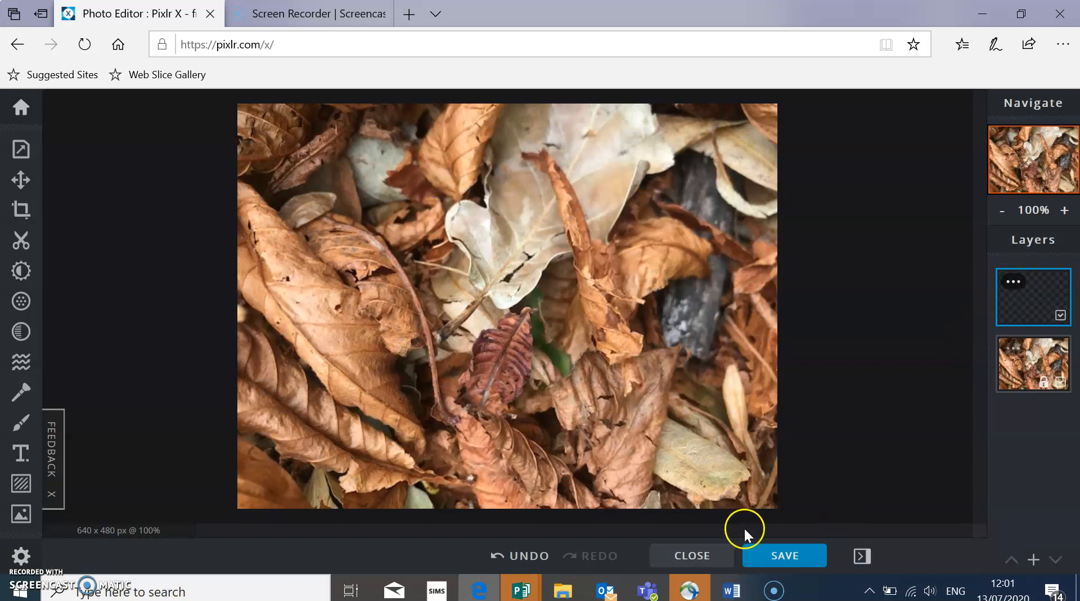
Look at the background photo layer's settings, close them and reselect the empty layer.
left_click(1021, 376)
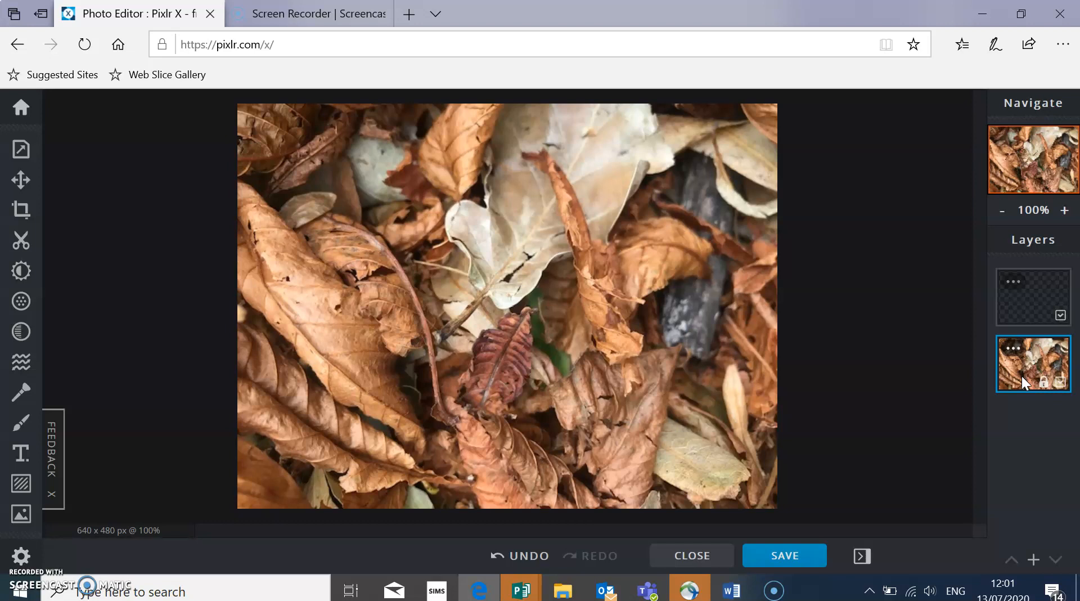
left_click(1036, 319)
left_click(1024, 352)
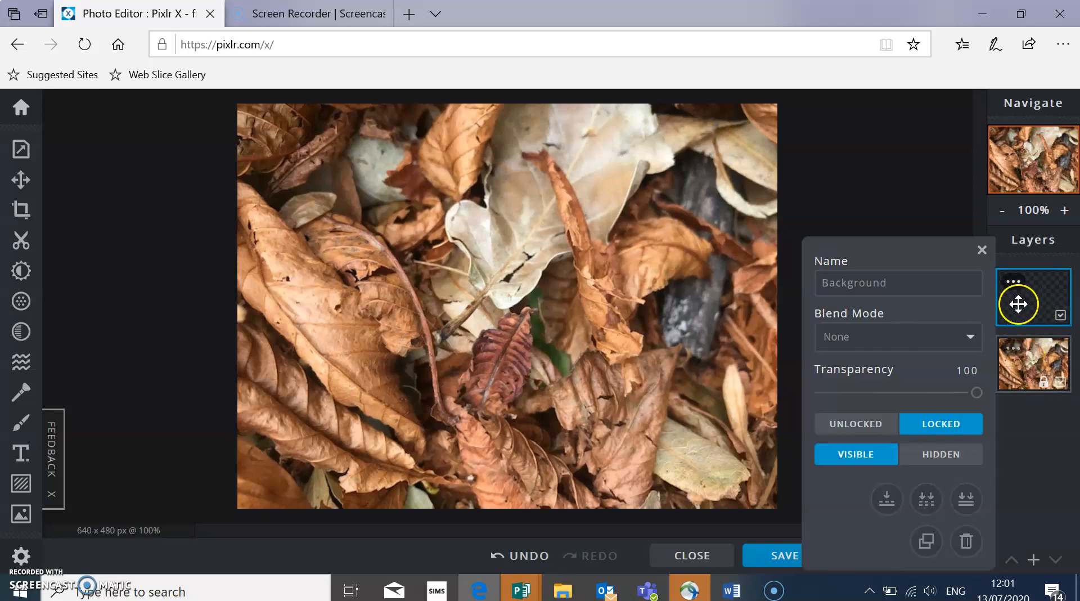
left_click(1035, 348)
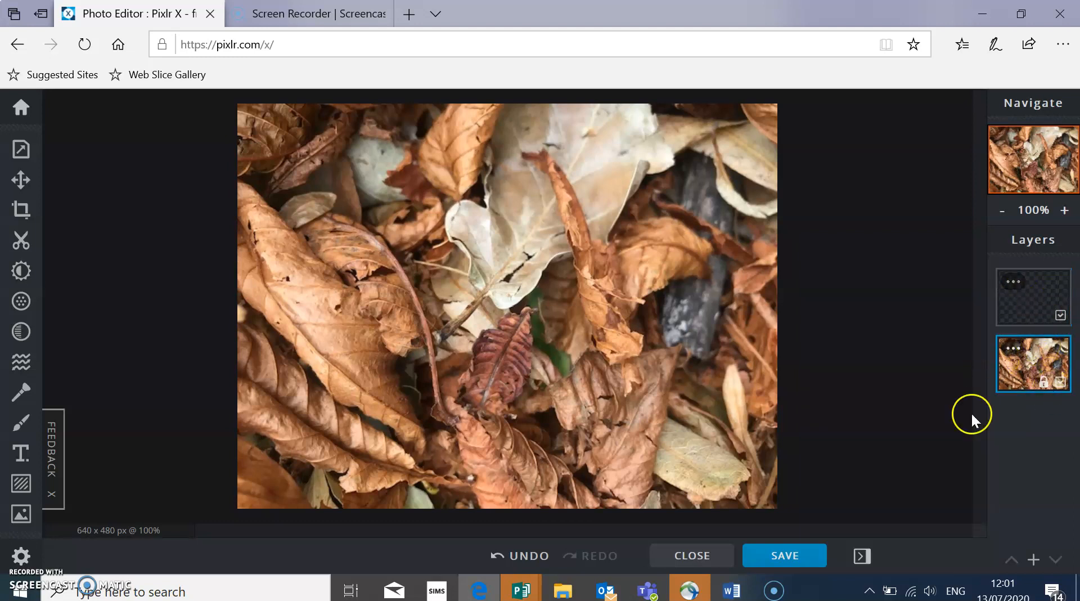
left_click(1017, 307)
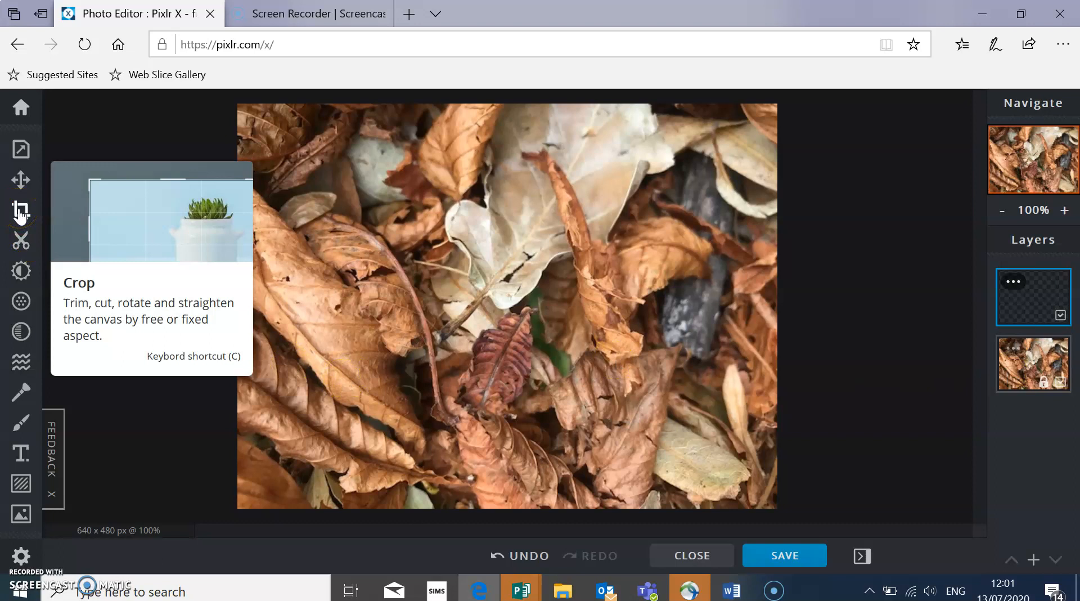
Crop the canvas to 464 x 347 px around the pale leaf and the small red-brown leaf.
left_click(21, 211)
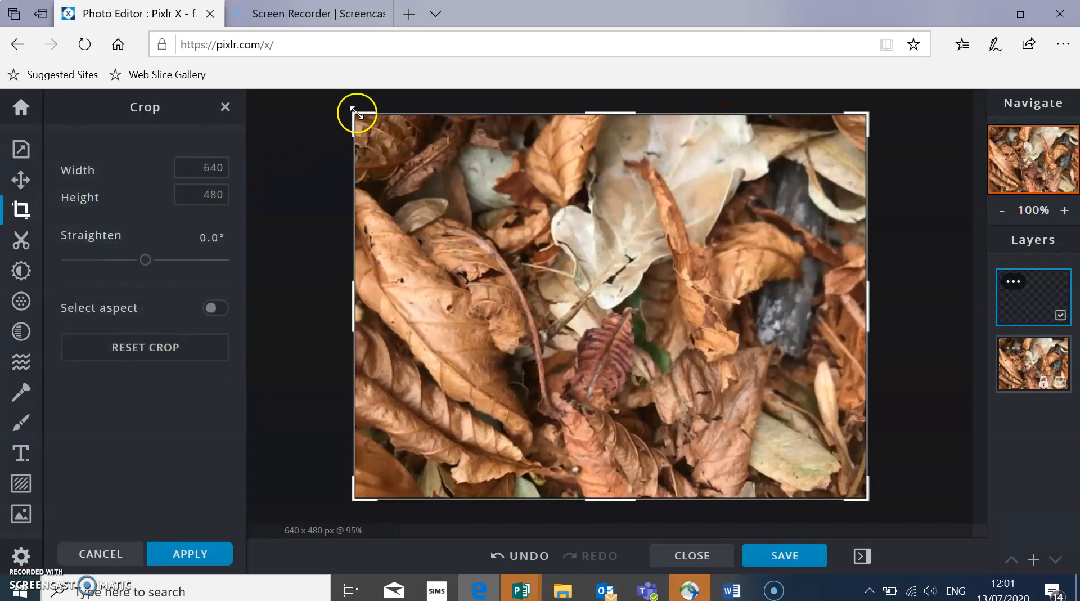
left_click_drag(353, 110, 388, 178)
left_click_drag(868, 183, 746, 232)
left_click_drag(626, 357, 606, 290)
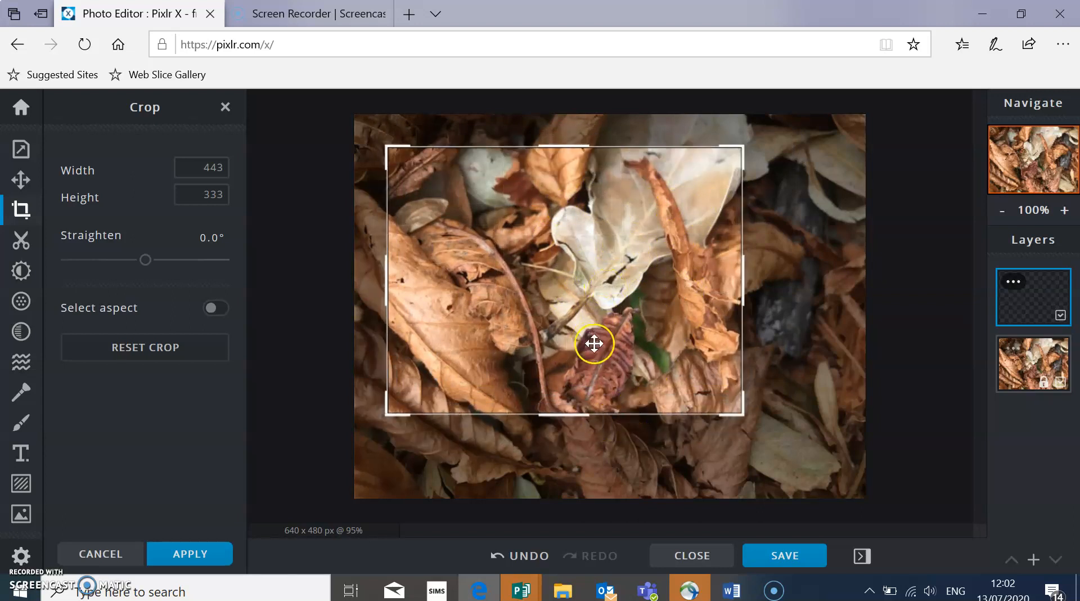
mouse_move(552, 367)
left_mouse_down()
mouse_move(567, 378)
mouse_move(568, 370)
left_mouse_up()
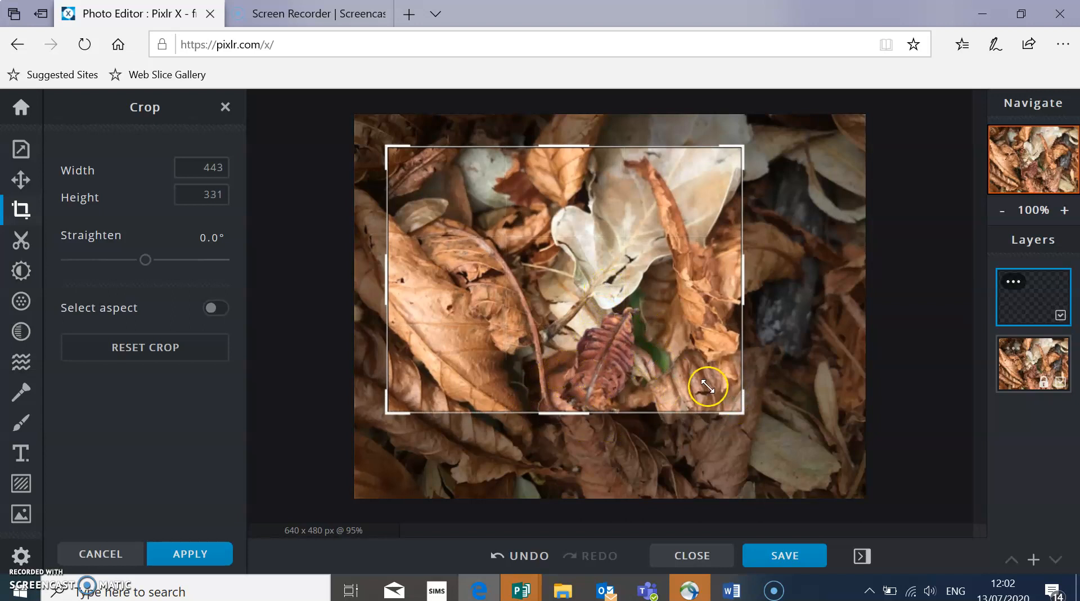
left_click_drag(746, 414, 760, 424)
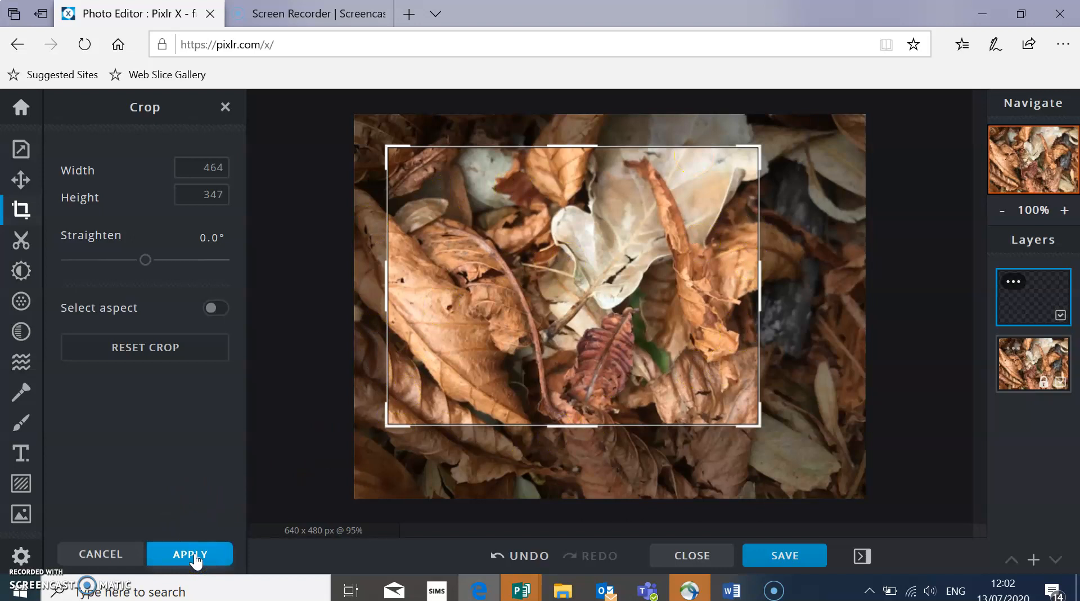
left_click(190, 554)
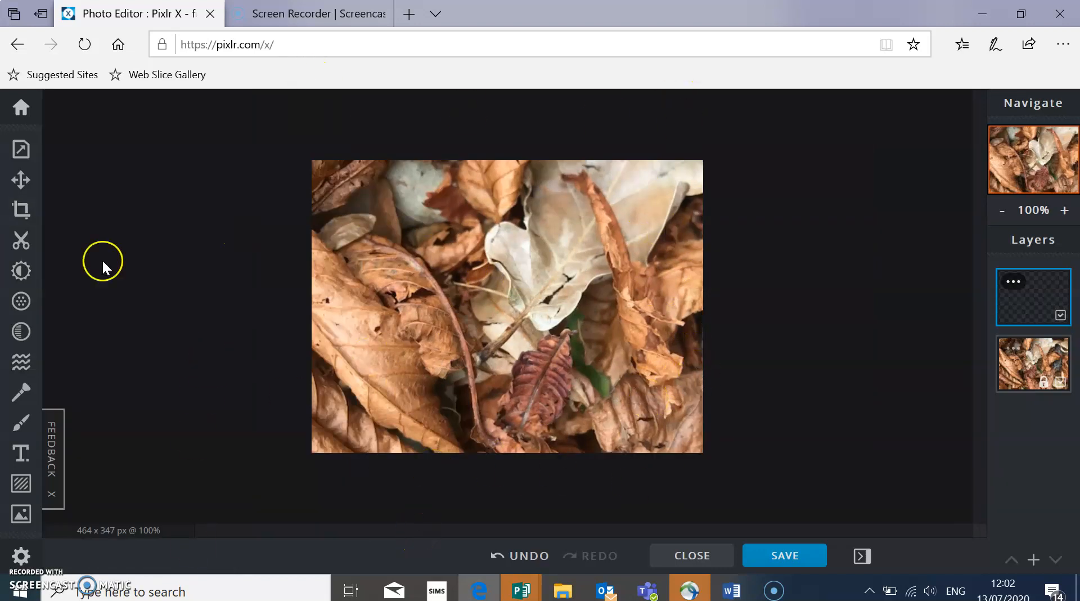
Start the Adjust tool and make the background photo layer the one it edits.
left_click(21, 270)
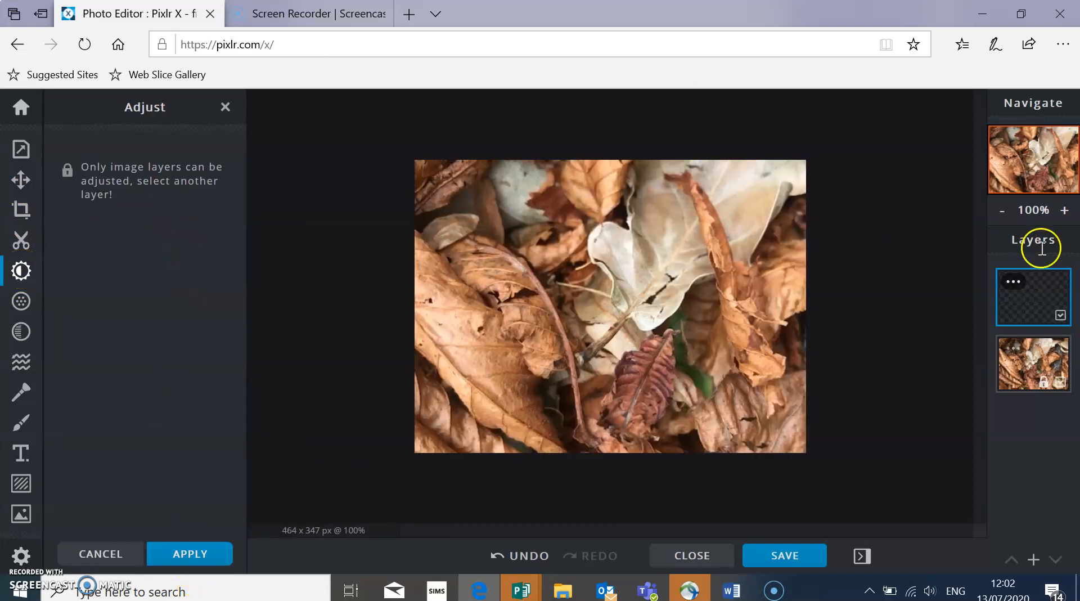
left_click(1012, 364)
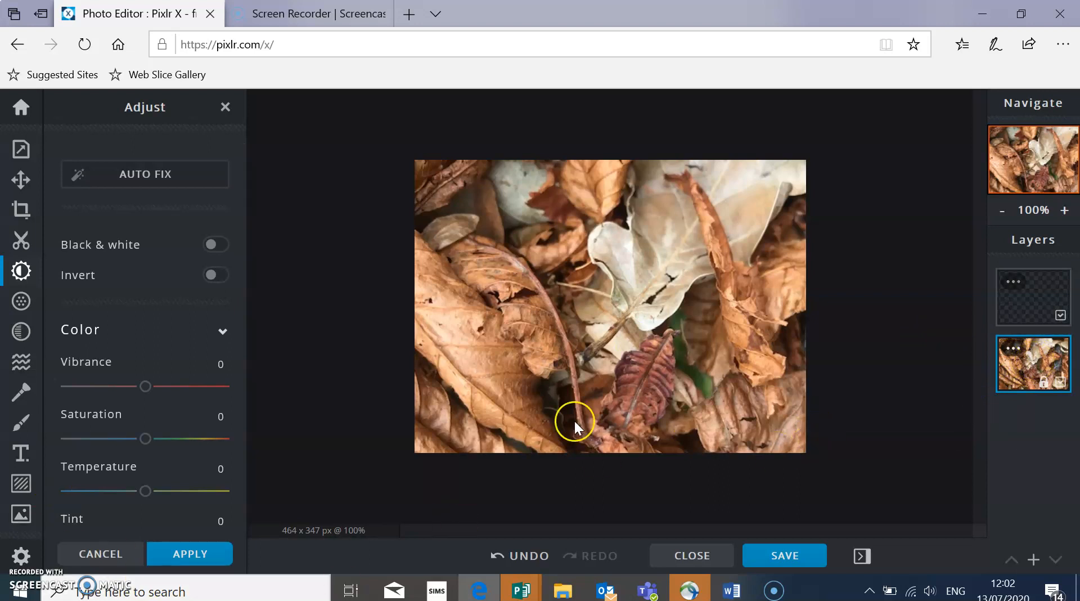
scroll(134, 356, "down", 1)
scroll(135, 356, "up", 1)
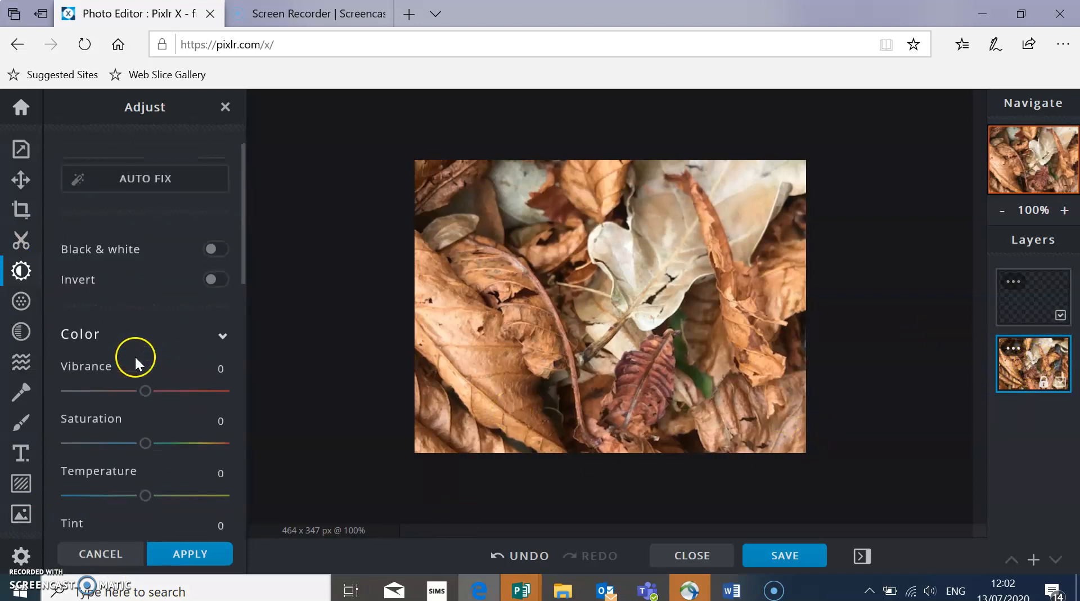
scroll(180, 422, "down", 3)
scroll(180, 423, "up", 3)
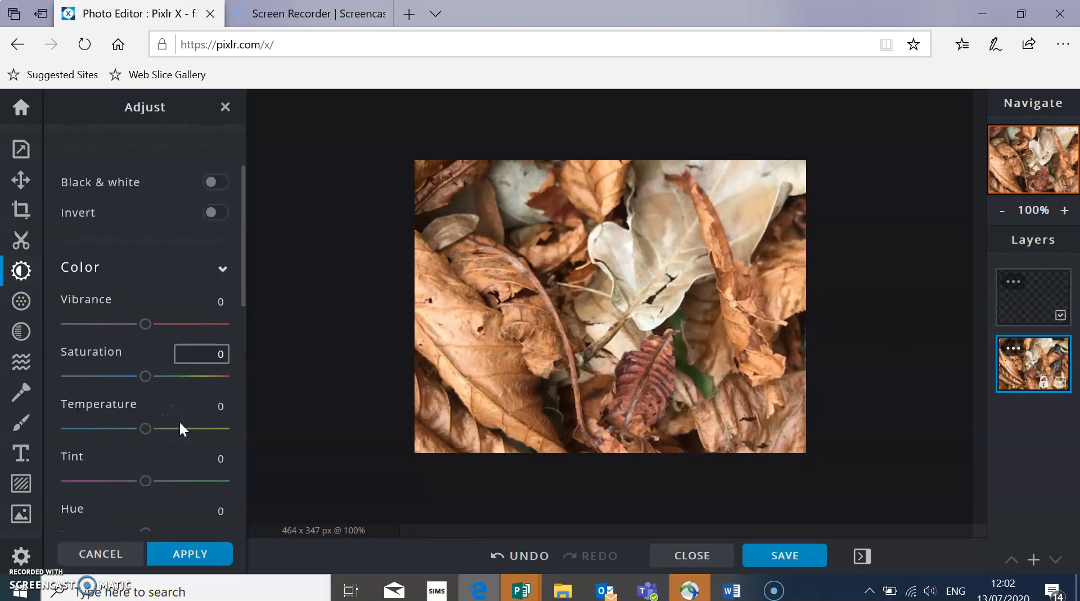
Try the Black & white option, switch it back off and set the photo's Saturation to -100.
left_click(222, 184)
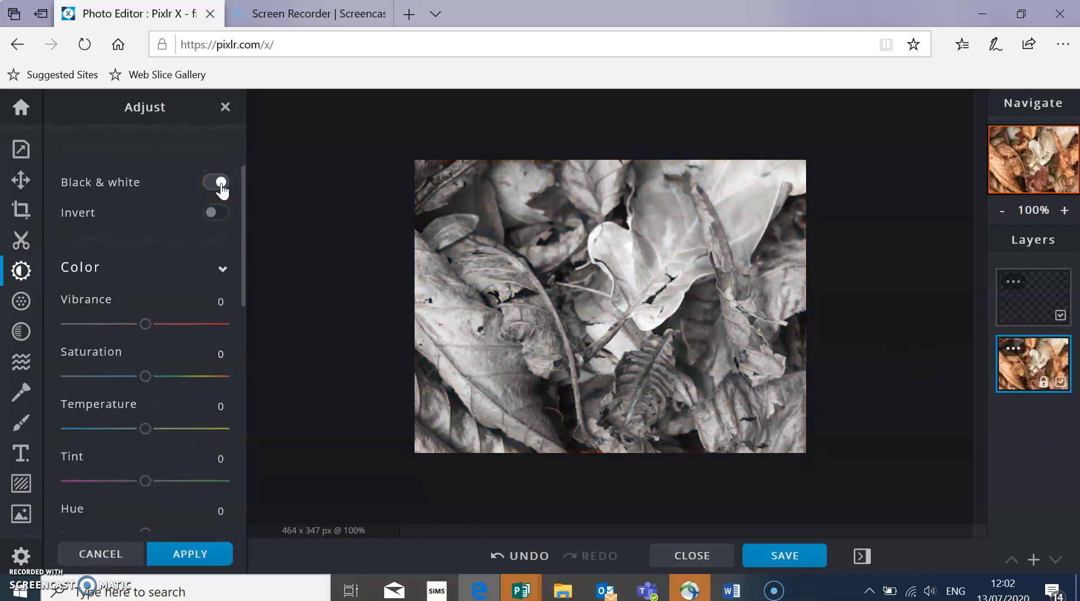
left_click(213, 182)
scroll(173, 316, "down", 3)
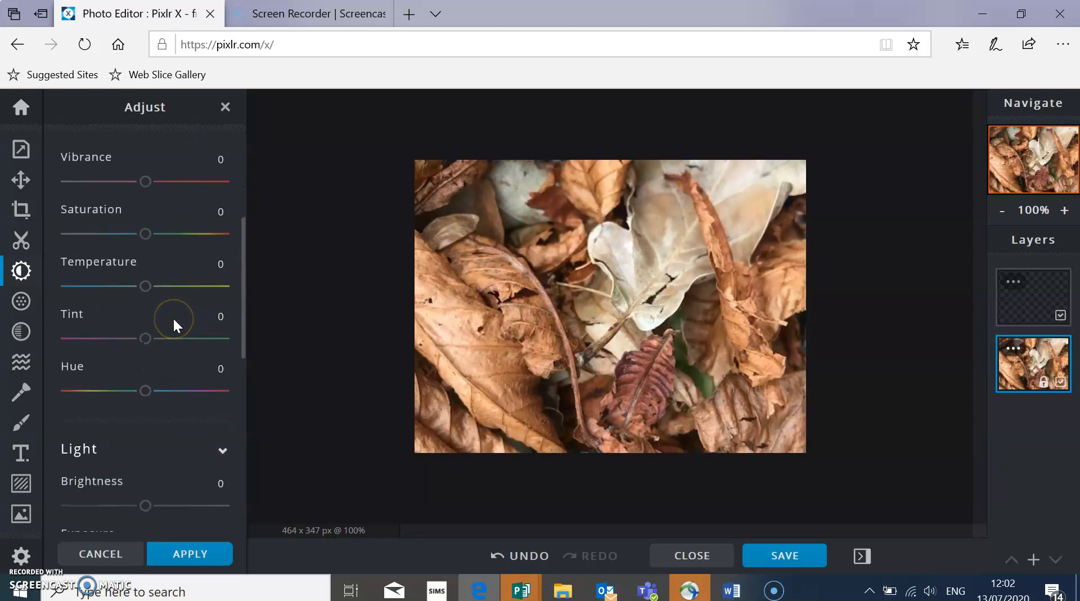
left_click_drag(145, 234, 48, 235)
Set the photo's Exposure to -54 in the Light adjustments.
scroll(113, 396, "down", 3)
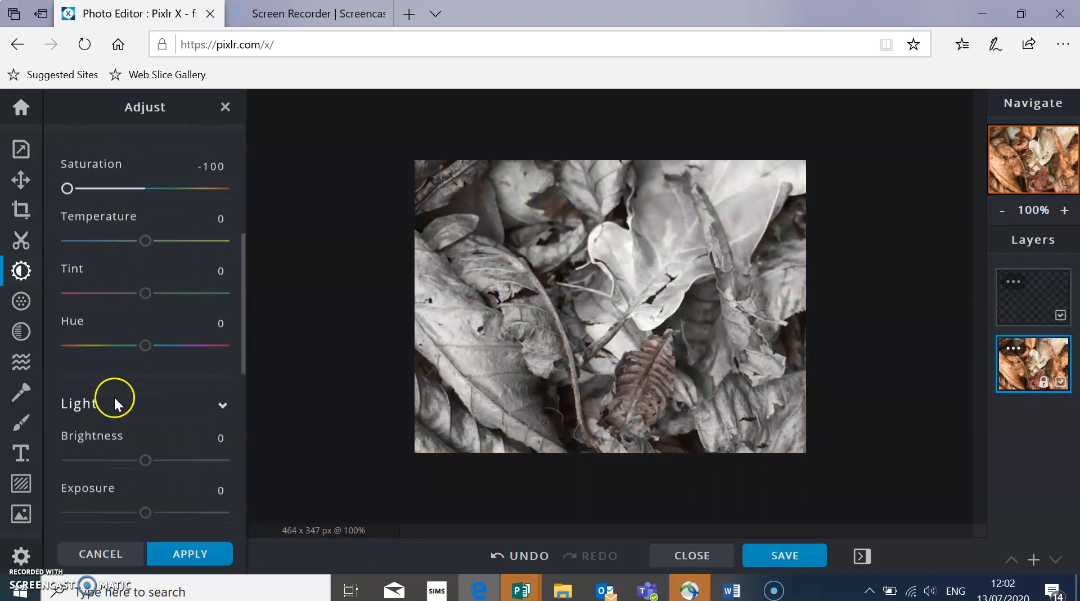
scroll(113, 396, "down", 1)
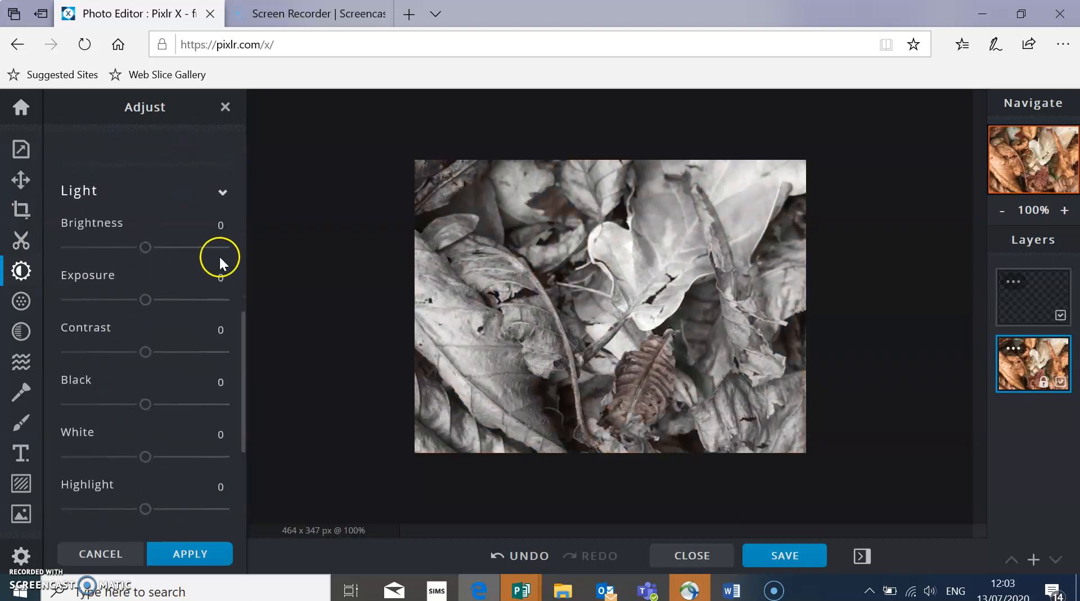
scroll(147, 423, "down", 3)
scroll(148, 424, "up", 2)
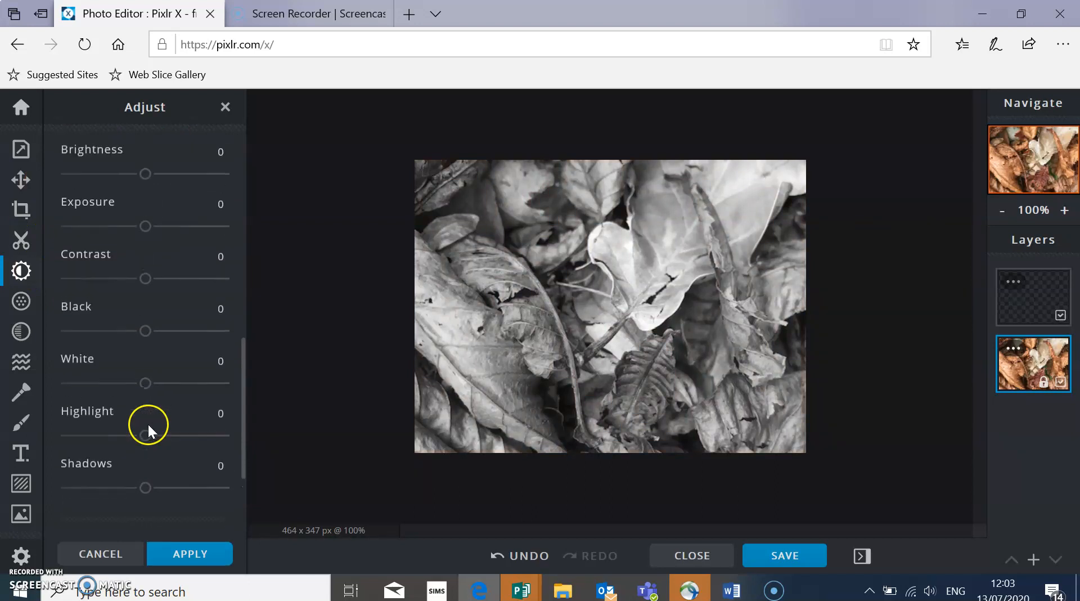
scroll(148, 424, "up", 1)
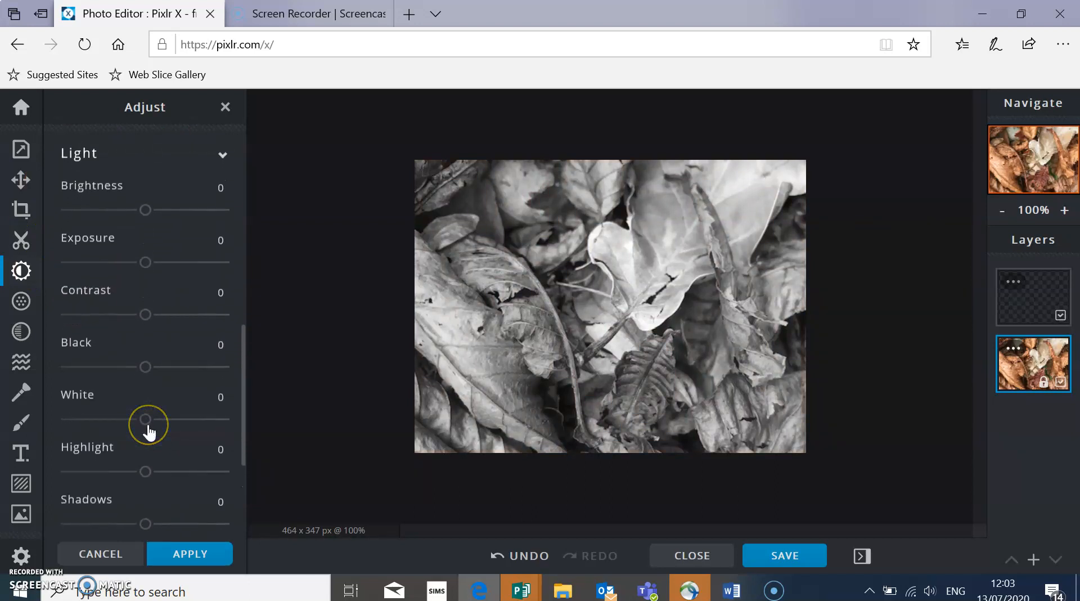
left_click(145, 211)
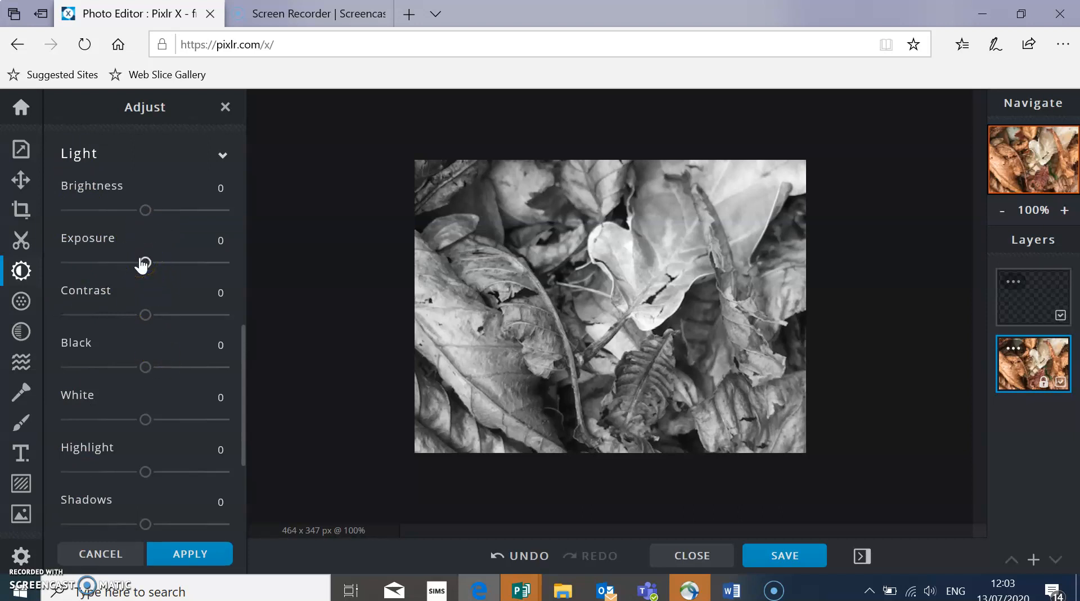
left_click_drag(150, 265, 102, 242)
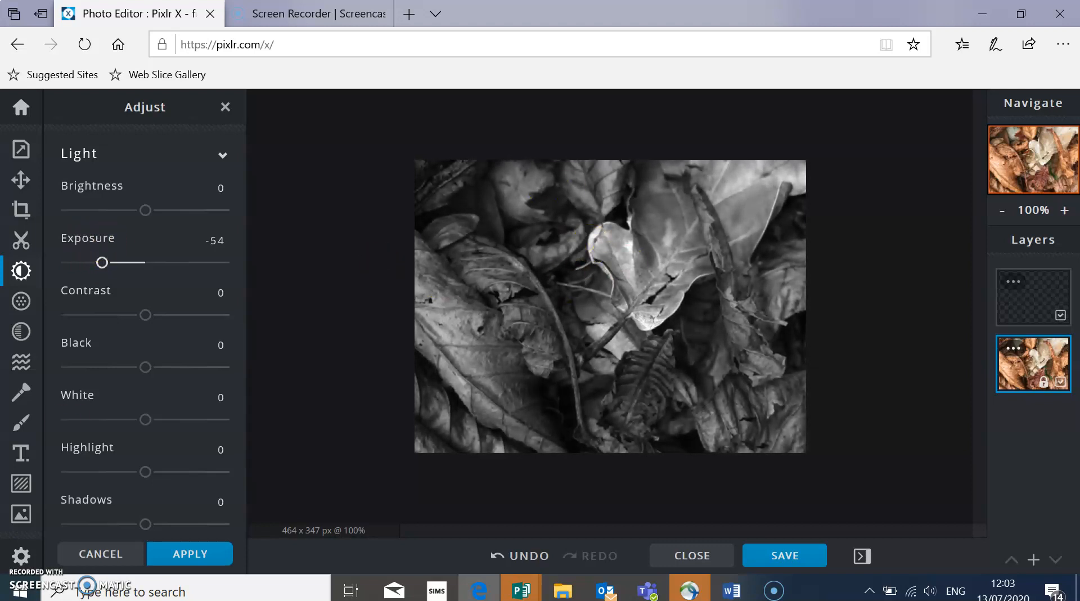
Set the photo's Brightness to 46 in the Light adjustments.
scroll(108, 480, "down", 2)
scroll(108, 480, "up", 3)
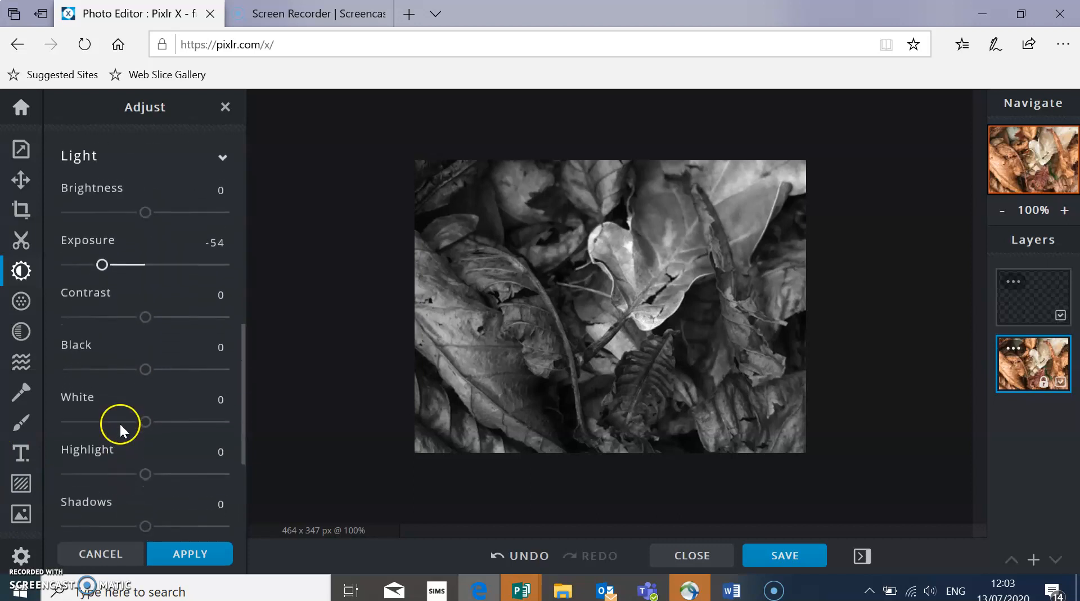
left_click_drag(149, 207, 181, 209)
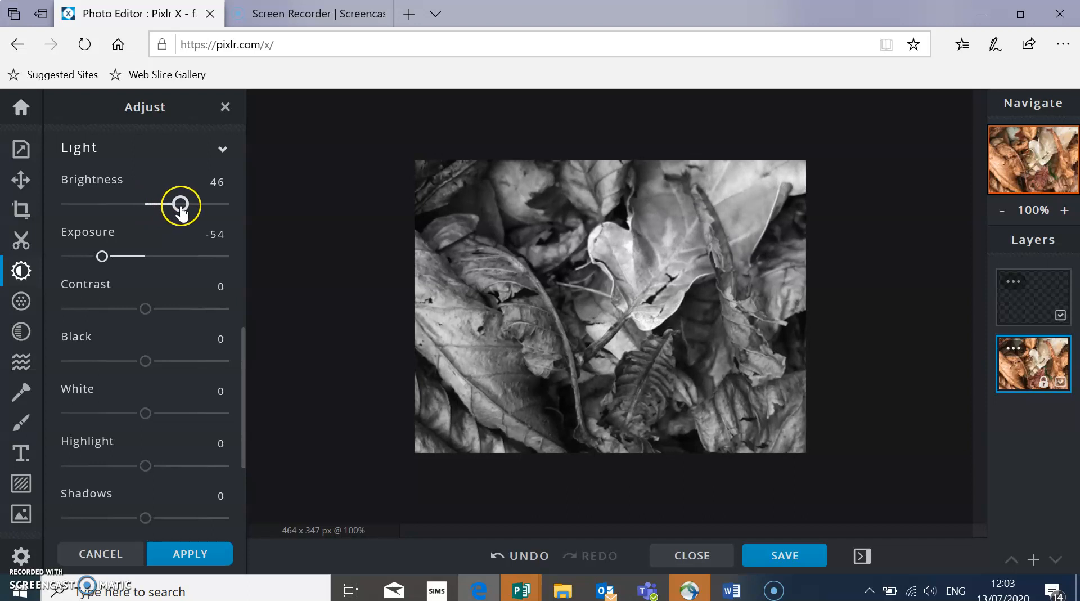
Lower the photo's White and Highlight values to -20 and its Shadows to -30.
left_click_drag(147, 304, 122, 352)
scroll(148, 304, "down", 1)
scroll(144, 290, "down", 1)
scroll(130, 338, "down", 3)
scroll(129, 326, "down", 2)
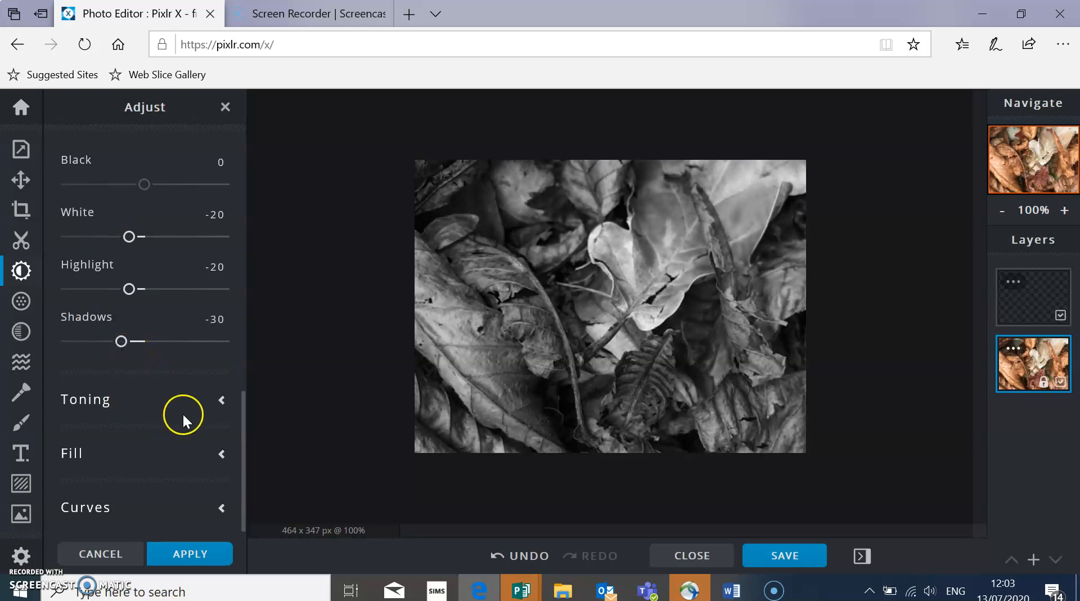
Expand the Toning and Fill adjustments and look over their amount, color and blend mode options.
left_click(221, 401)
scroll(222, 400, "down", 3)
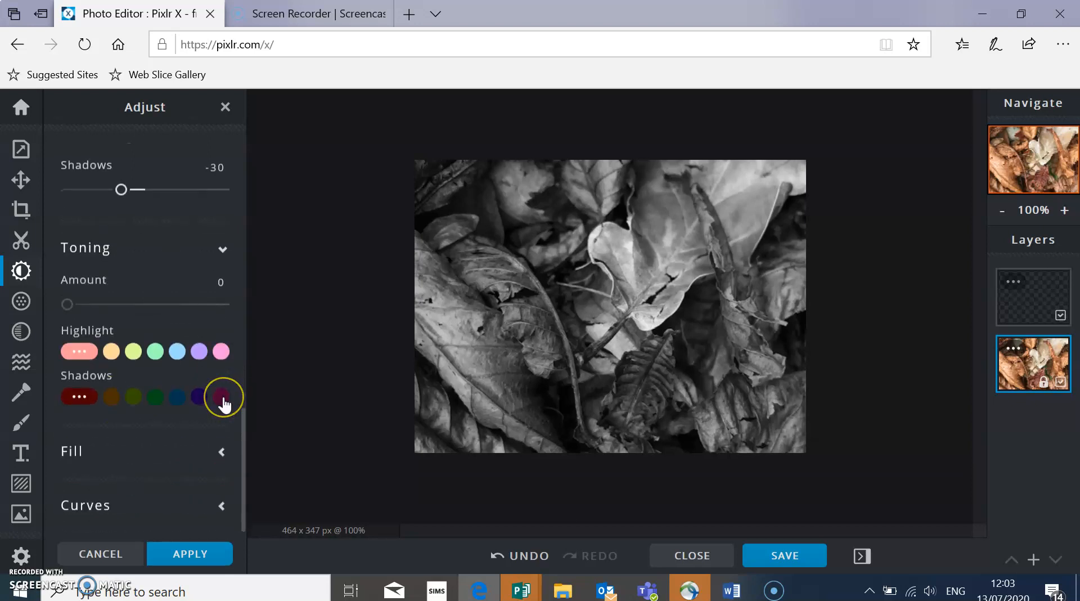
left_click(218, 453)
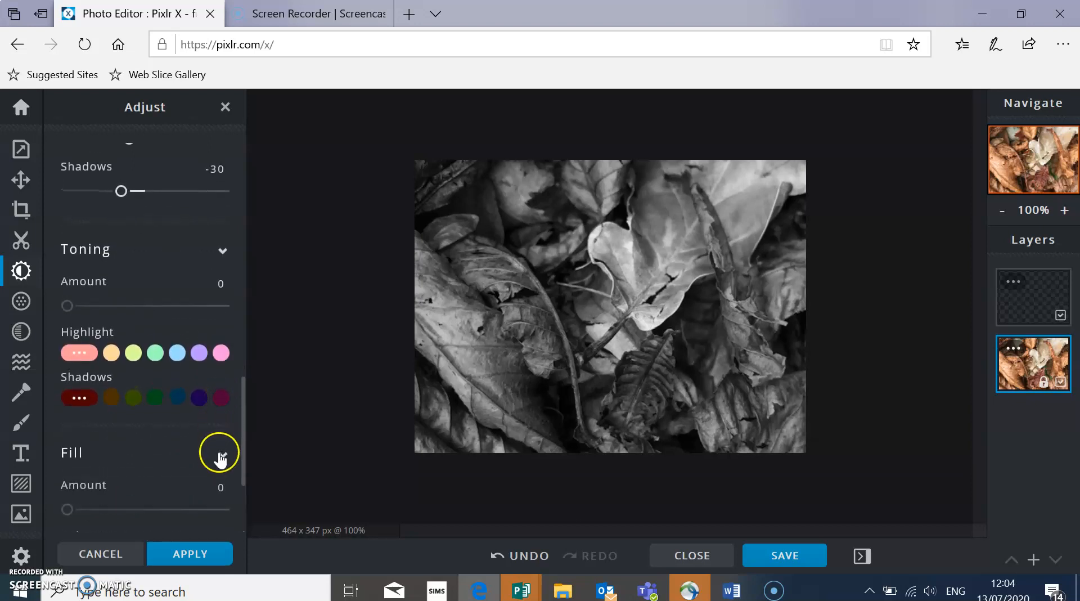
scroll(219, 459, "down", 3)
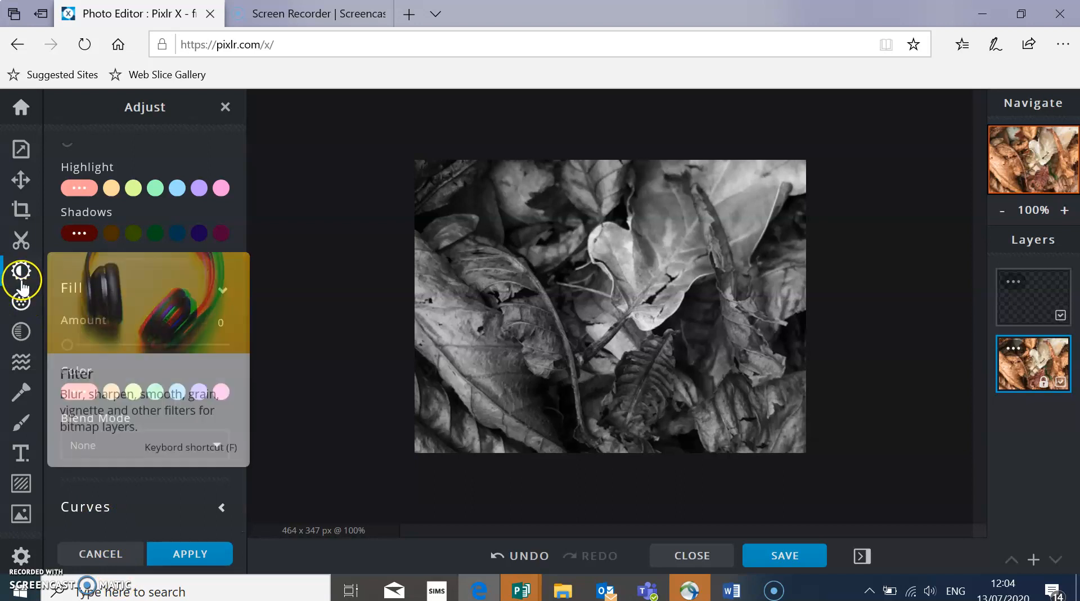
Choose the purple #BB99FF highlight color in the Toning adjustments and apply all the photo's adjustments.
left_click(201, 190)
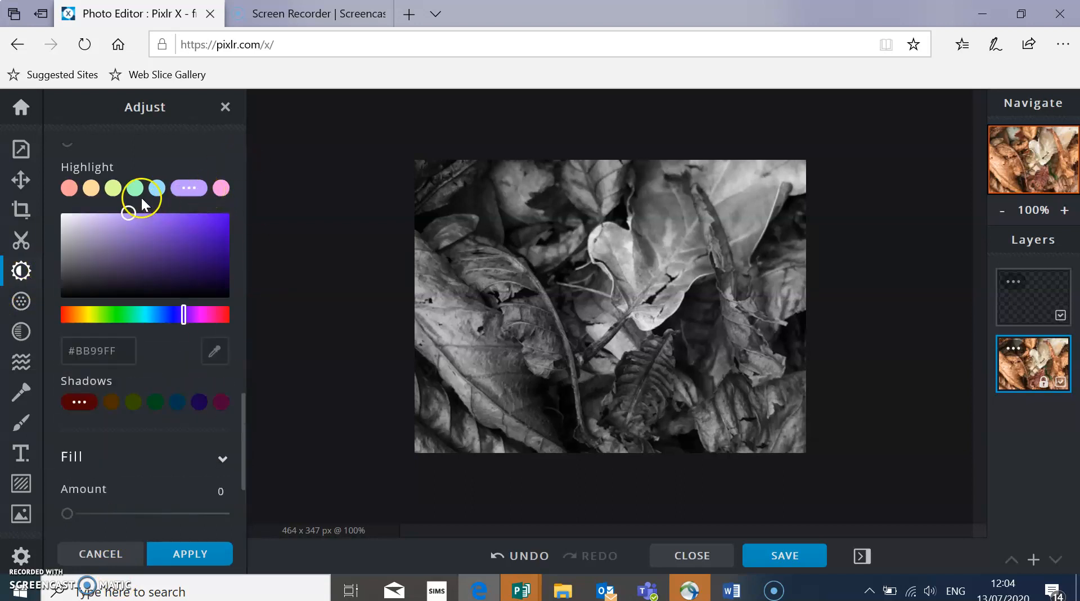
scroll(120, 180, "up", 2)
left_click_drag(138, 209, 11, 202)
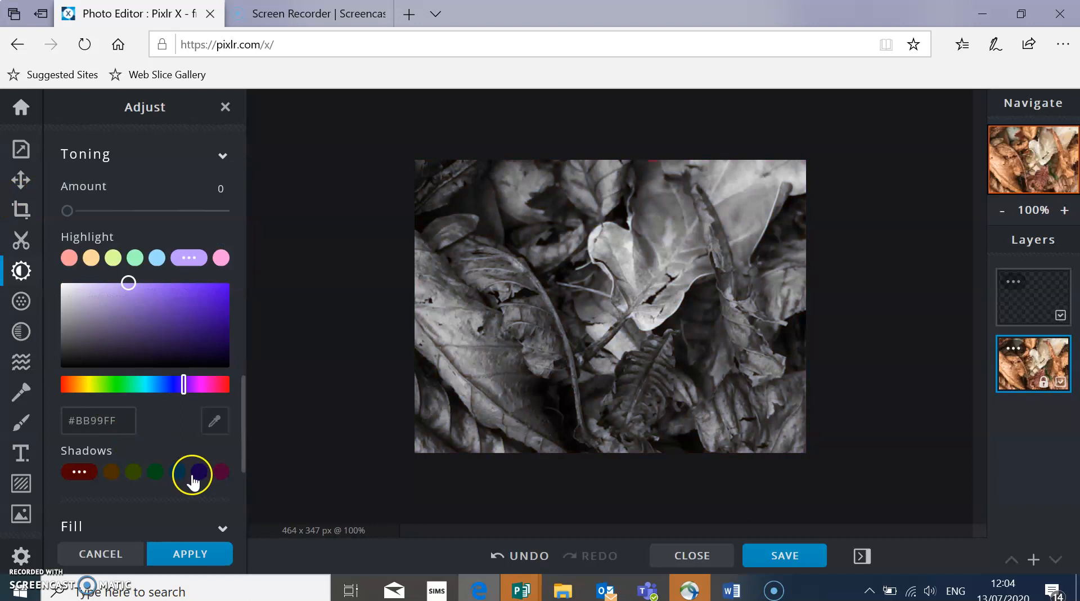
scroll(191, 475, "down", 6)
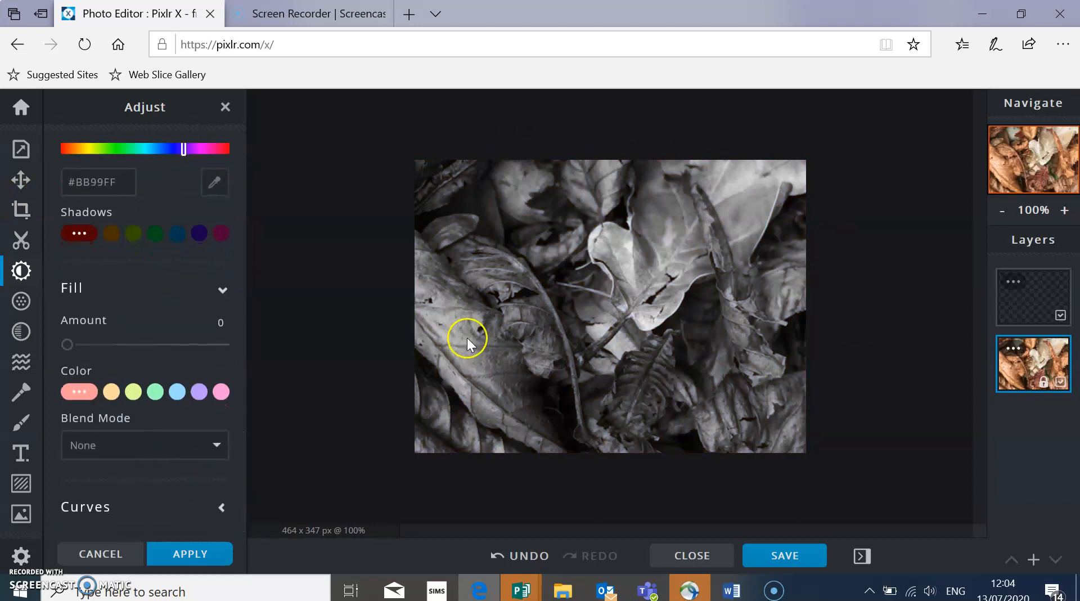
left_click(186, 553)
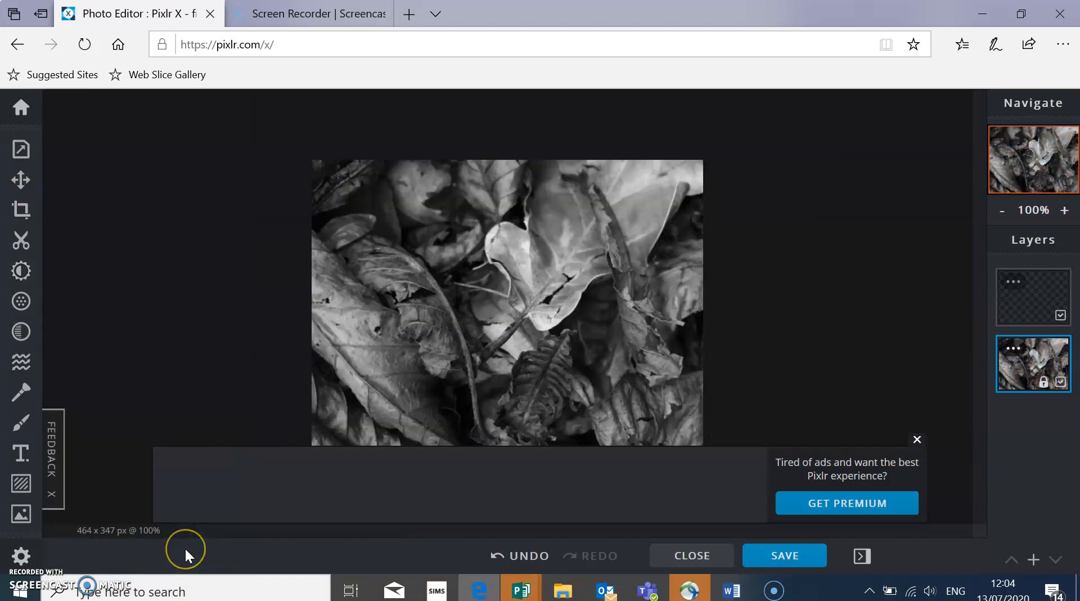
Try the Vignette filter at 25 and test the Fringe, Bloom and Glamour filters on the photo.
left_click(23, 303)
scroll(147, 403, "down", 5)
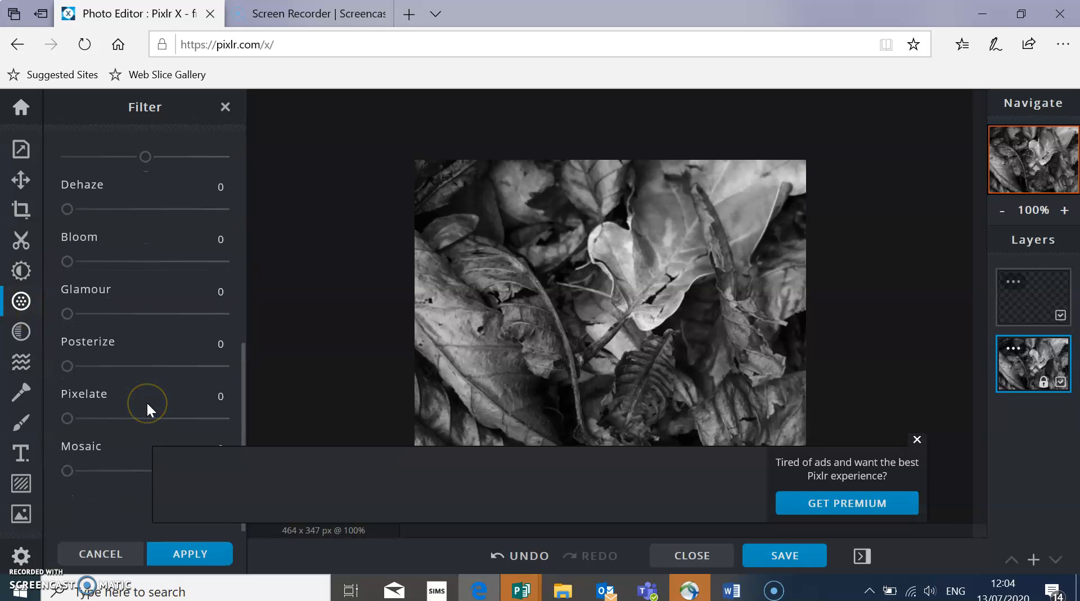
scroll(128, 339, "up", 3)
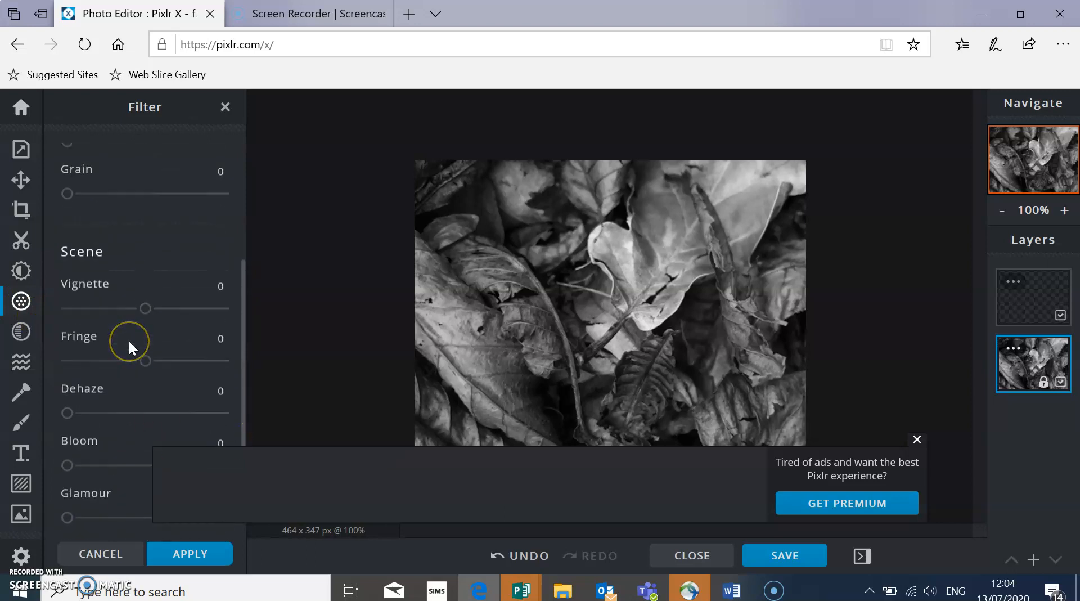
left_click_drag(171, 311, 164, 261)
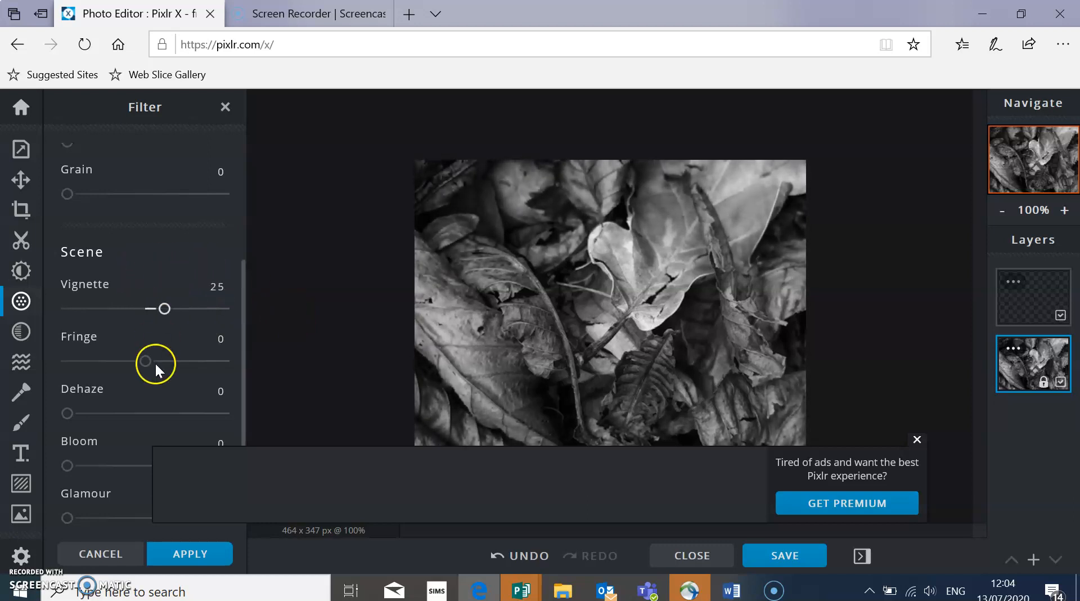
left_click_drag(146, 361, 145, 338)
scroll(134, 408, "down", 1)
scroll(133, 408, "down", 3)
left_click_drag(69, 294, 17, 275)
left_click_drag(67, 346, 22, 330)
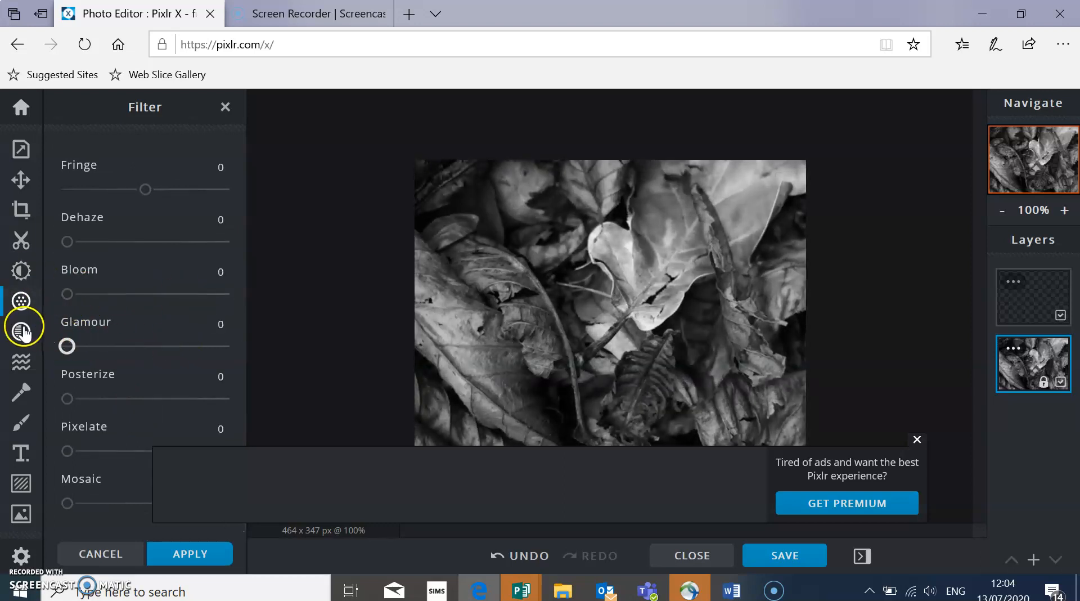
Look through the available effect categories, from Friends and Too-Old to Food and Urban.
left_click(20, 332)
scroll(146, 431, "down", 5)
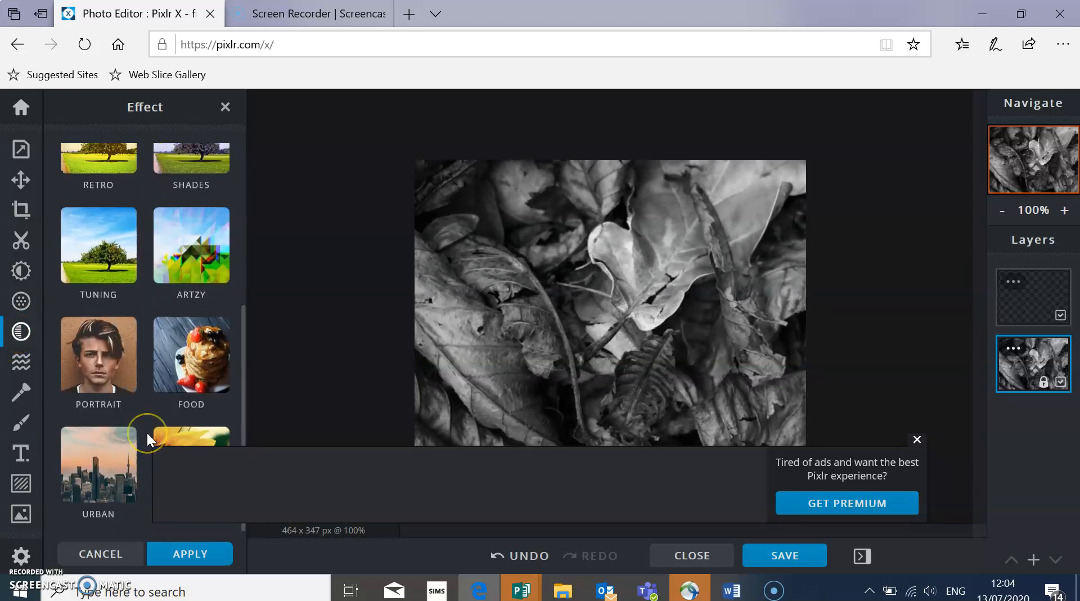
scroll(104, 270, "up", 5)
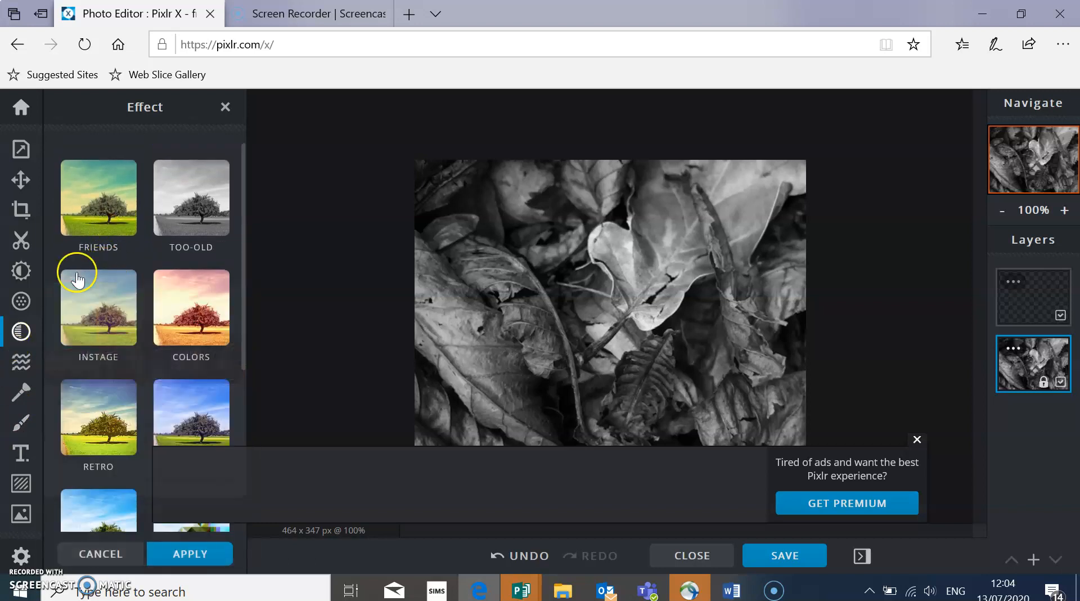
scroll(153, 337, "down", 5)
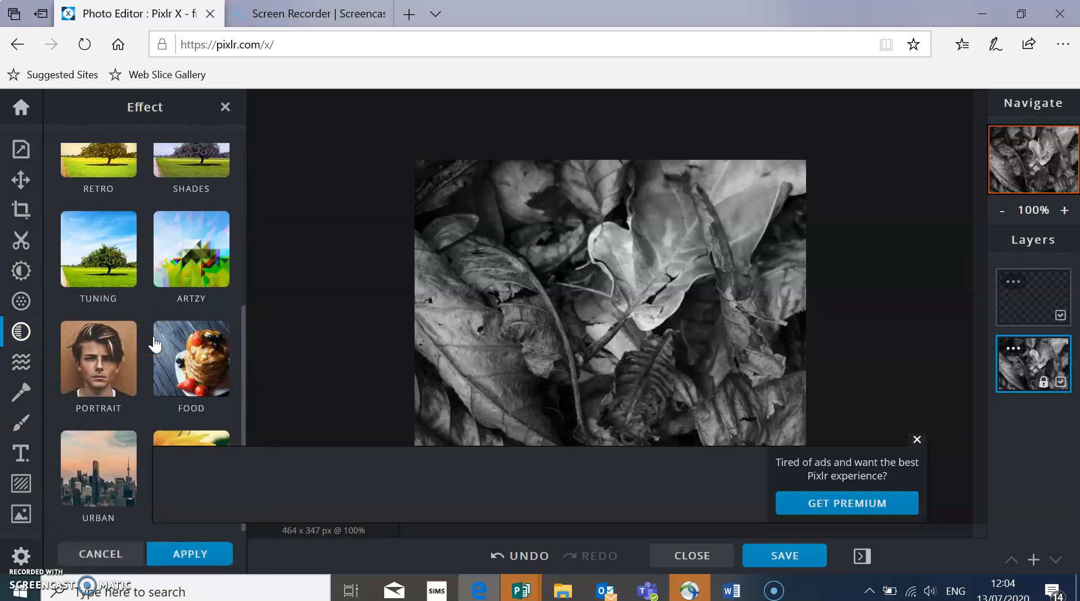
scroll(155, 344, "up", 5)
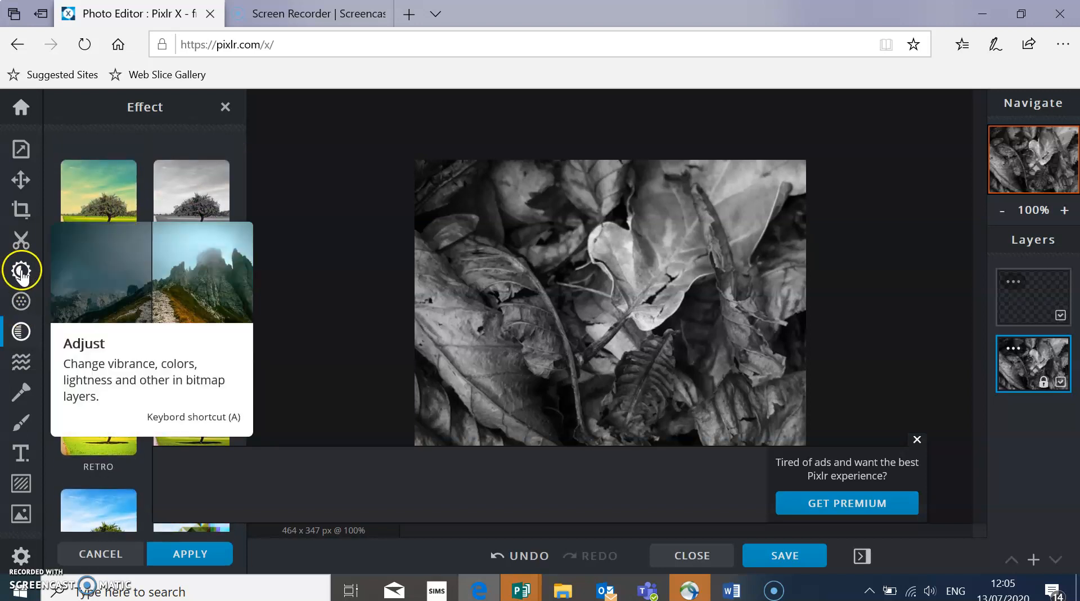
scroll(213, 388, "down", 5)
scroll(213, 388, "up", 1)
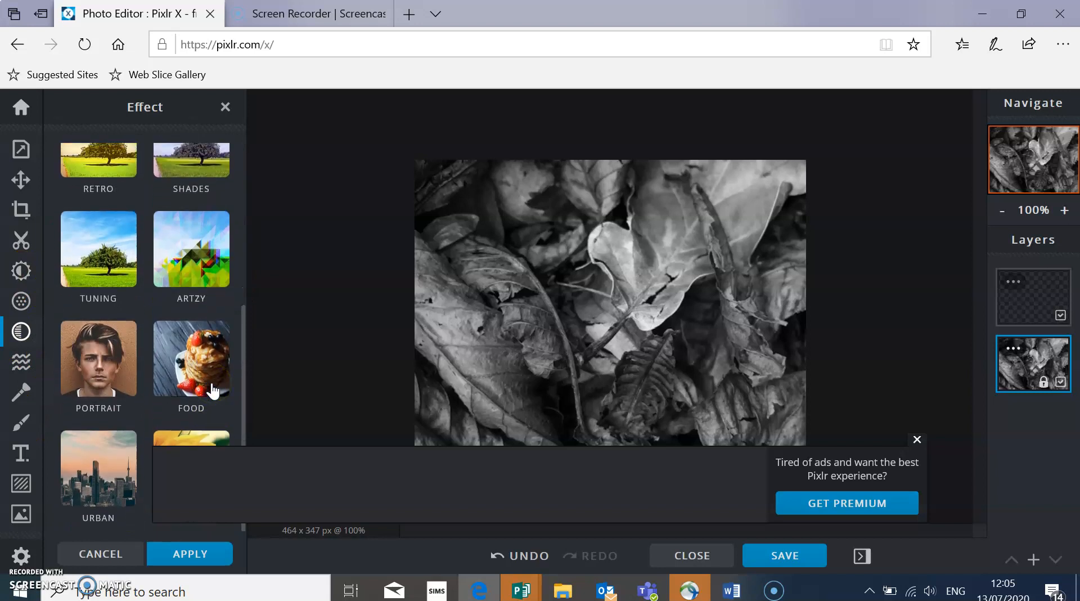
scroll(212, 388, "up", 5)
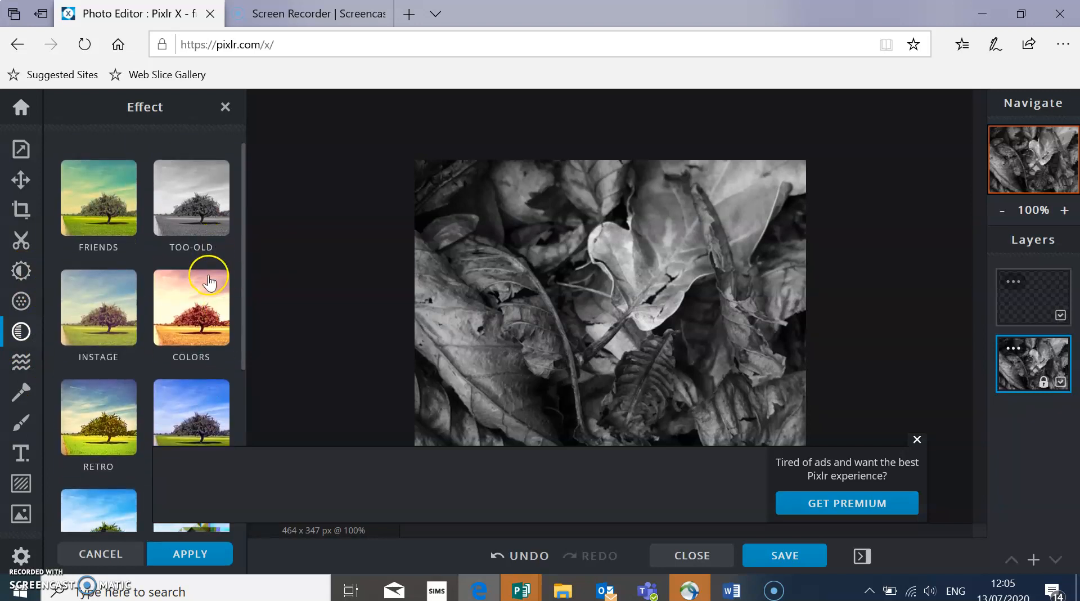
Preview the Agnes effect from the Too-Old category at different strengths and reduce it to 0.
left_click(201, 223)
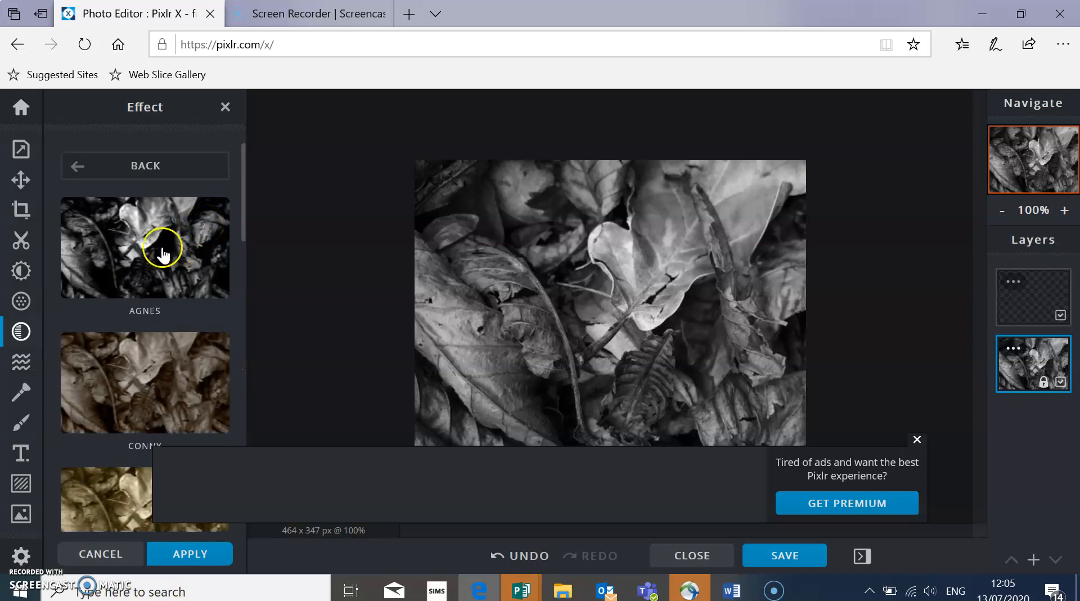
left_click(161, 248)
left_click(163, 330)
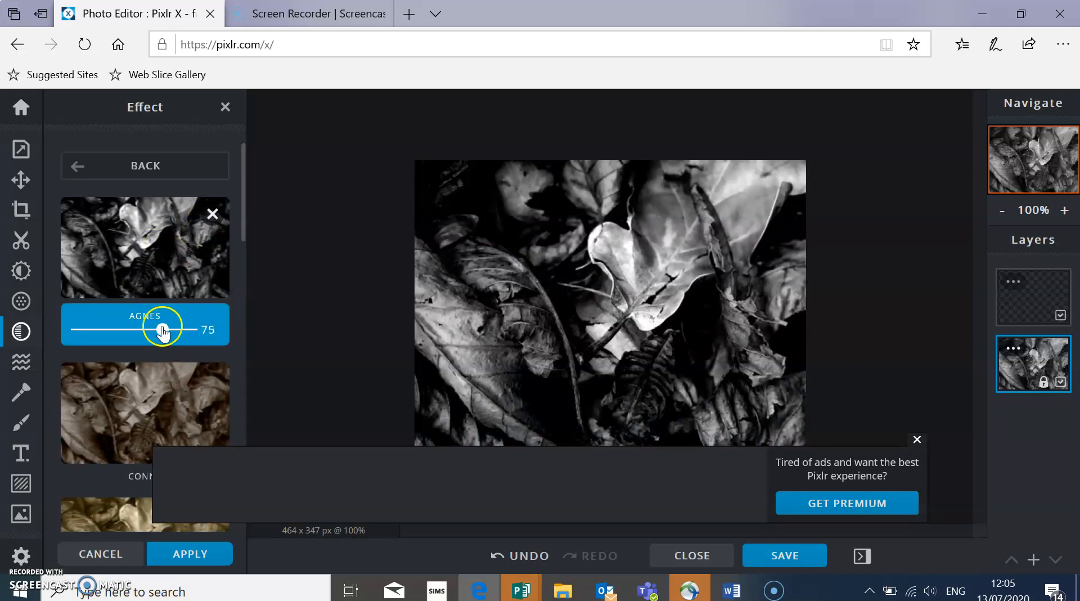
left_click_drag(162, 330, 53, 308)
left_click_drag(191, 330, 59, 320)
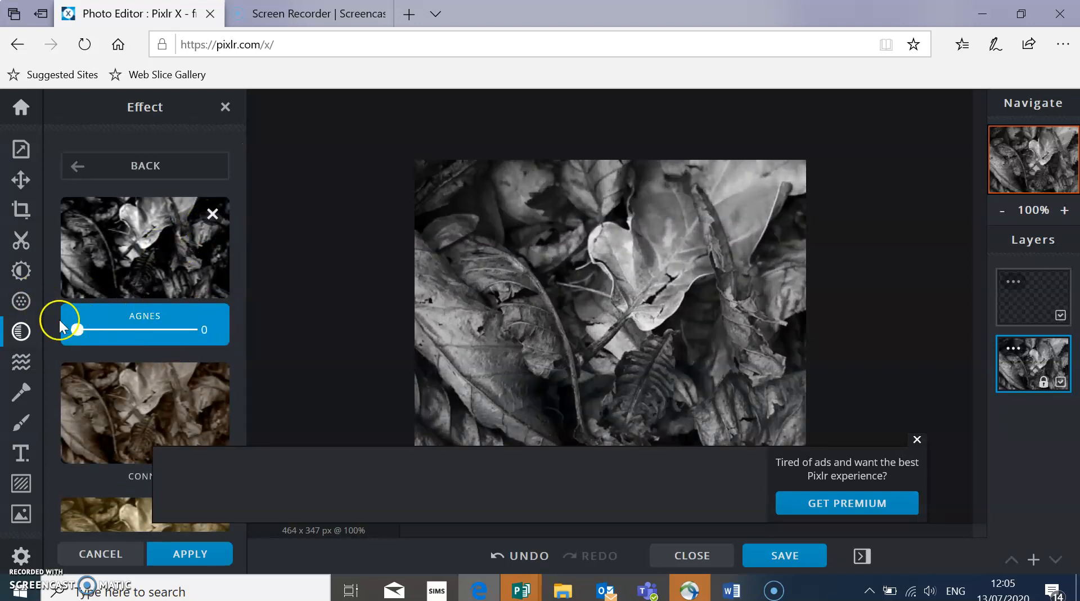
Preview the Olay effect on the photo, reduce its strength to 0 and browse the remaining Too-Old effects.
scroll(94, 421, "down", 10)
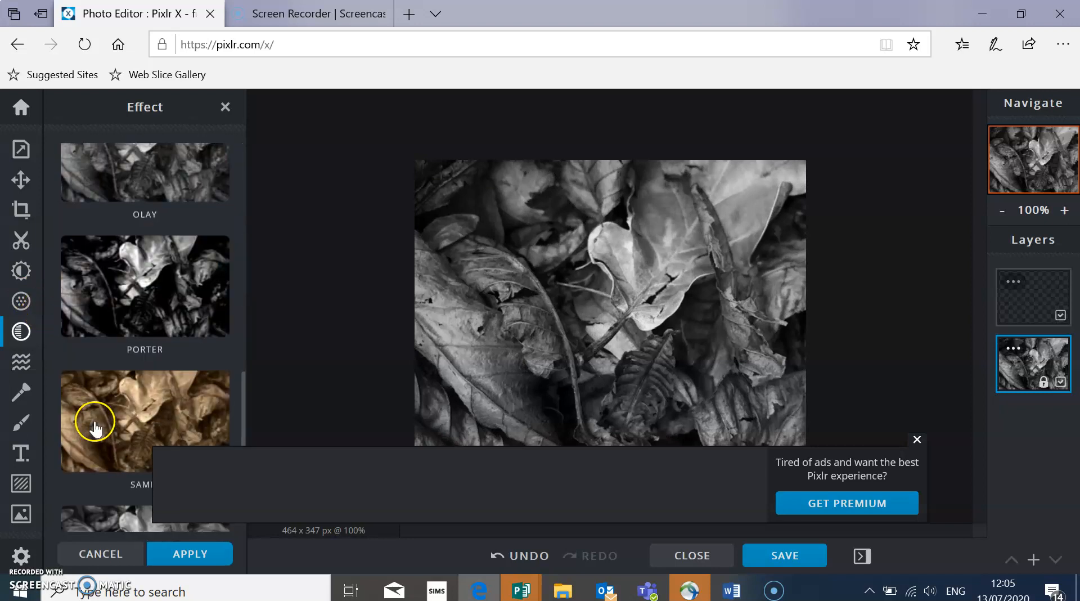
left_click(113, 159)
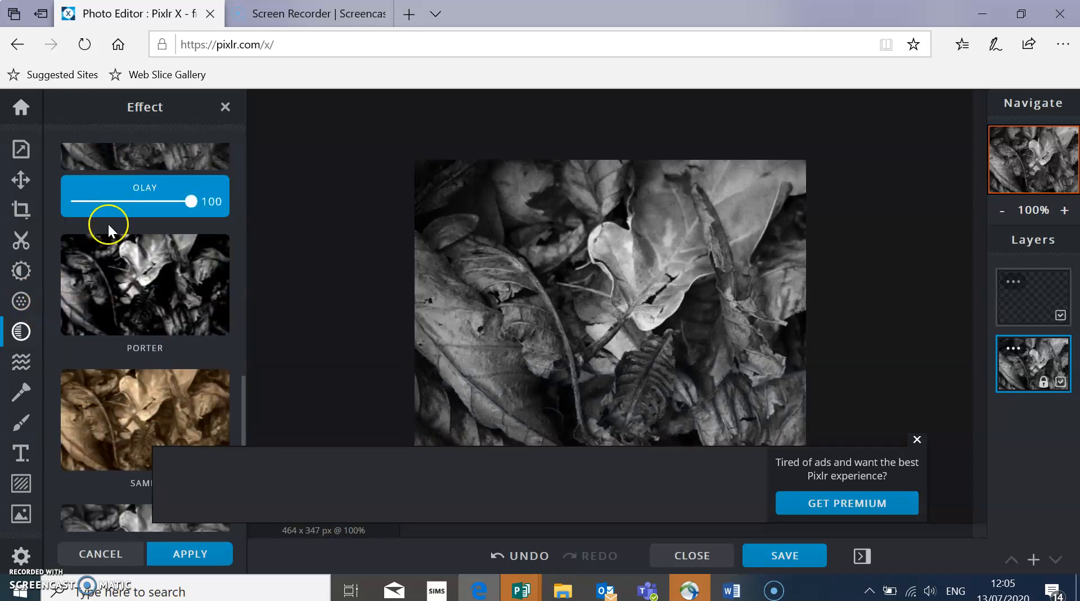
left_click_drag(103, 228, 38, 219)
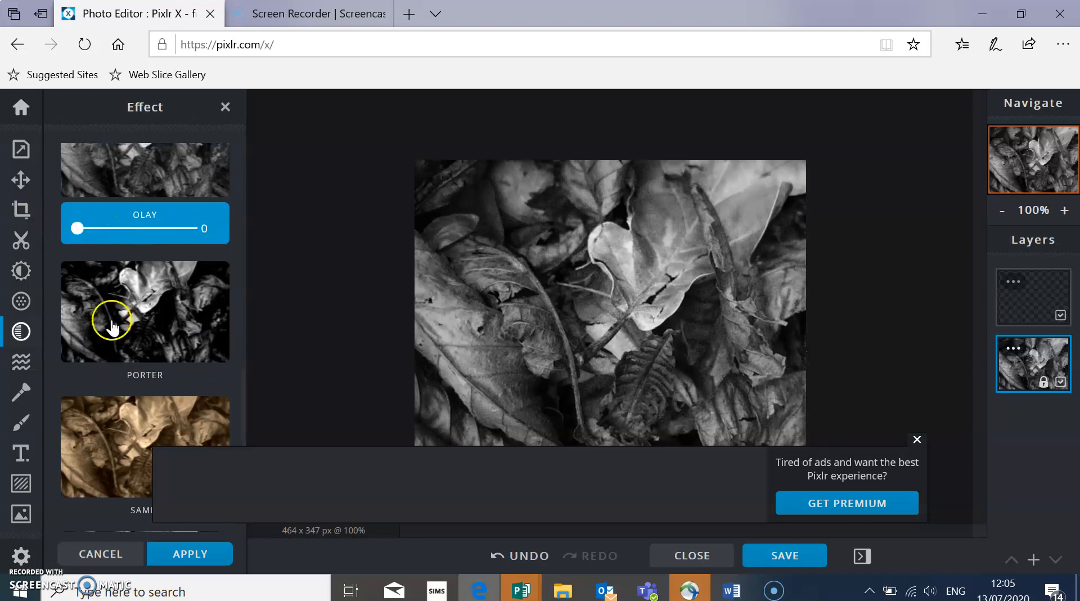
scroll(111, 320, "down", 5)
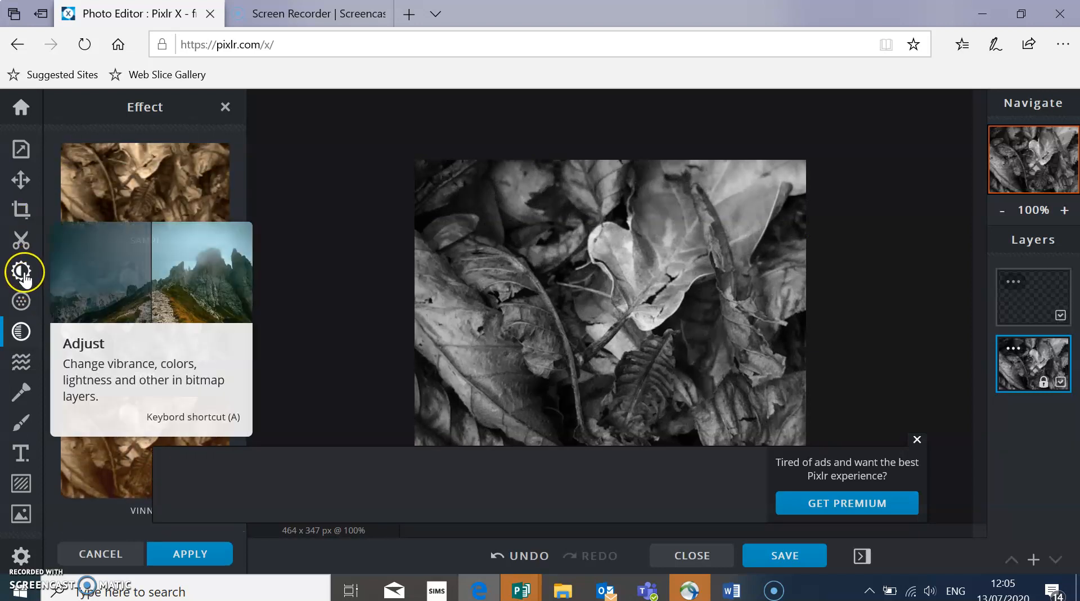
Look over the Liquify, Retouch, Draw, Text and Add Element tools, dismissing the premium advert.
left_click(23, 368)
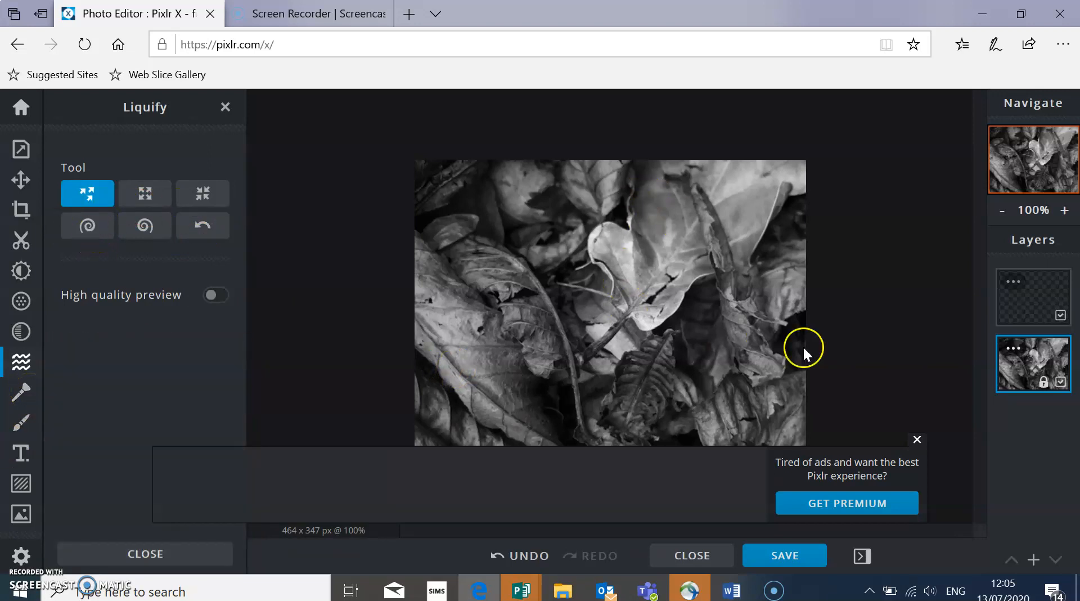
left_click(915, 439)
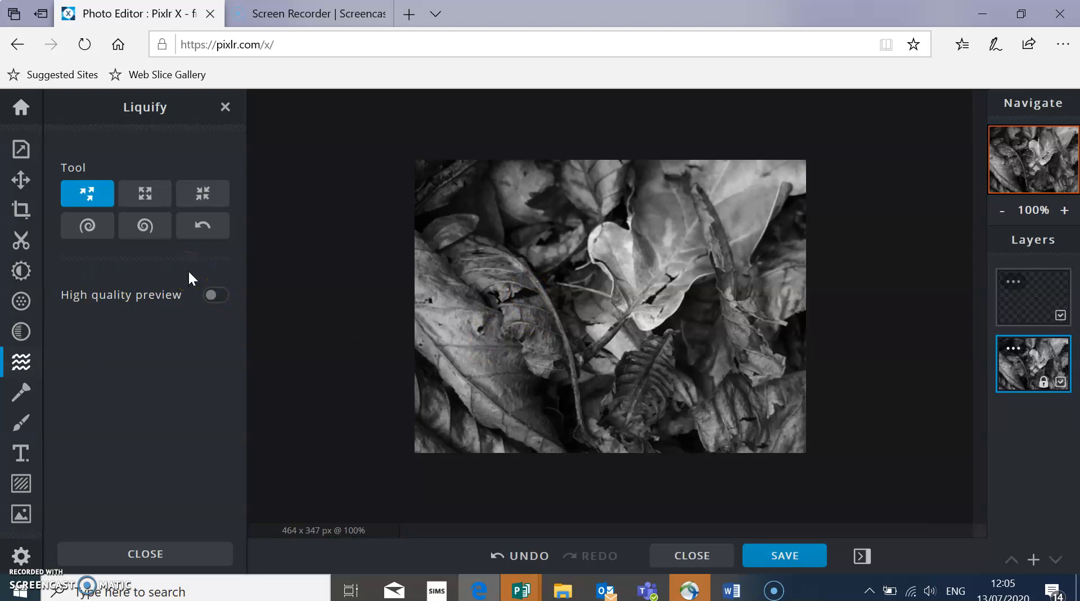
left_click(22, 393)
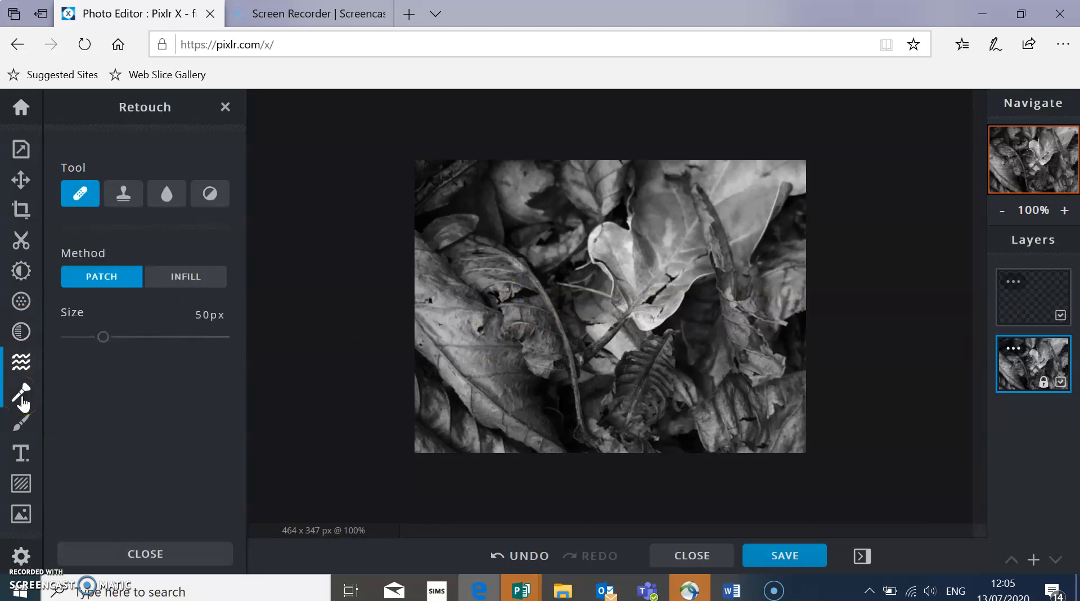
left_click(22, 422)
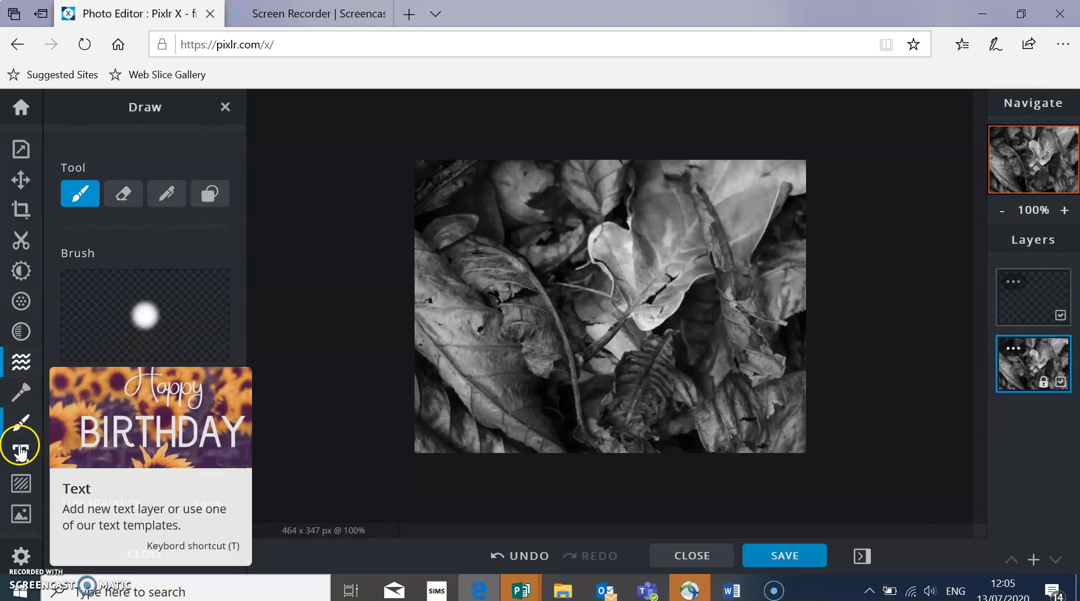
left_click(22, 457)
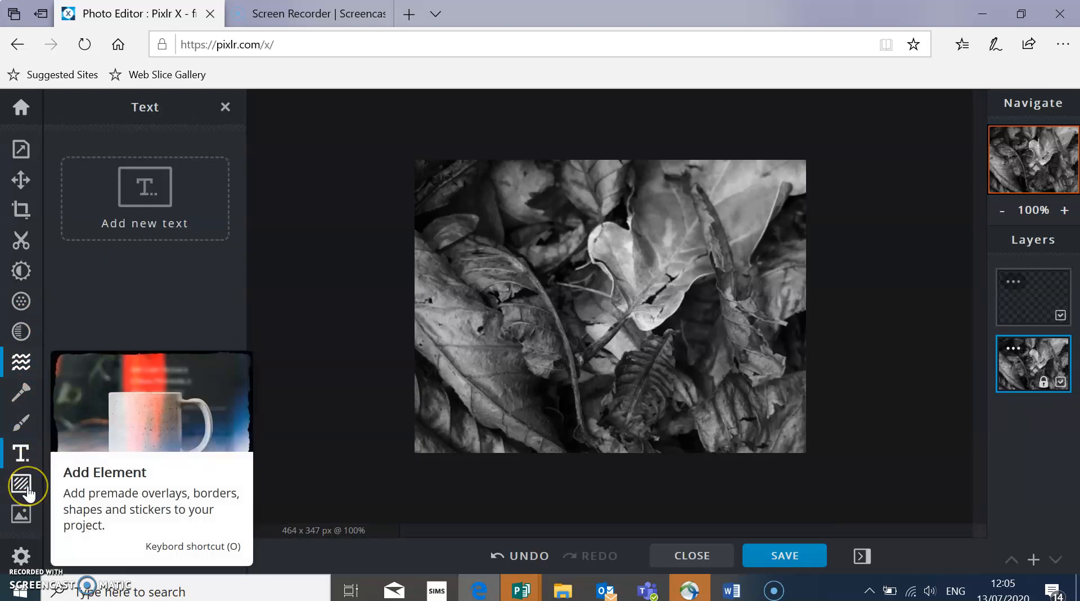
left_click(22, 484)
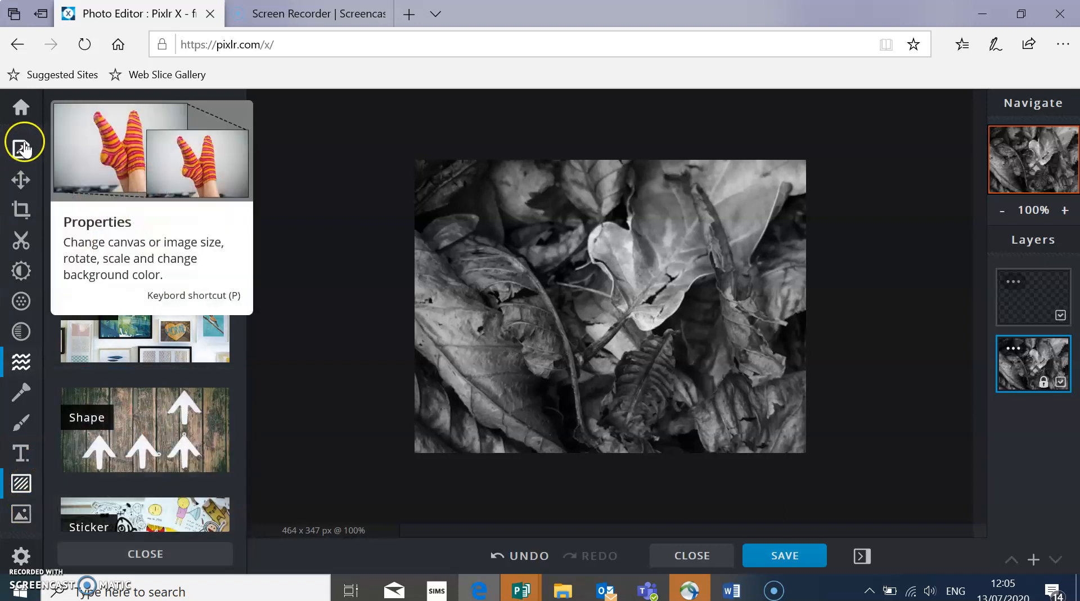
Export the image as a JPG named "dried leaves edit" at 100% quality and download it.
left_click(790, 565)
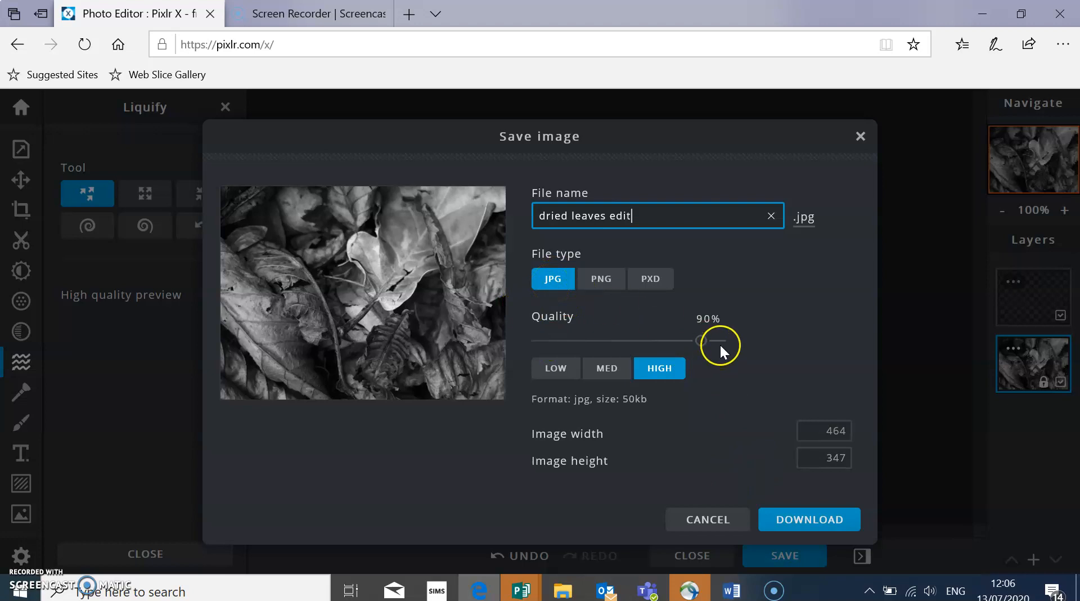
left_click_drag(702, 340, 738, 336)
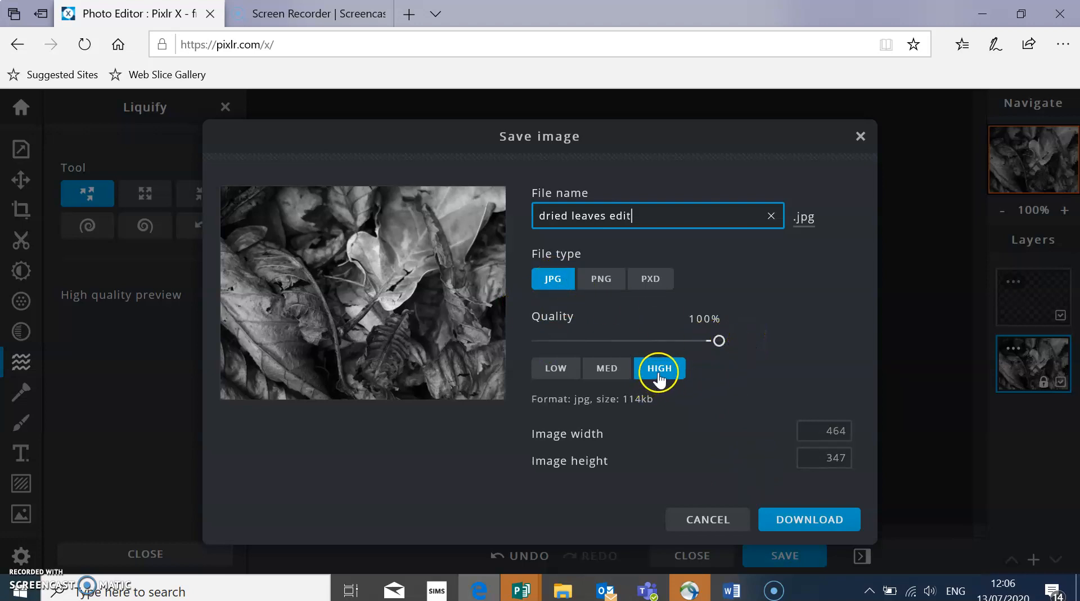
left_click(808, 520)
Save the downloaded "dried leaves edit" JPG in the abstract photographs folder on the home drive.
left_click(672, 556)
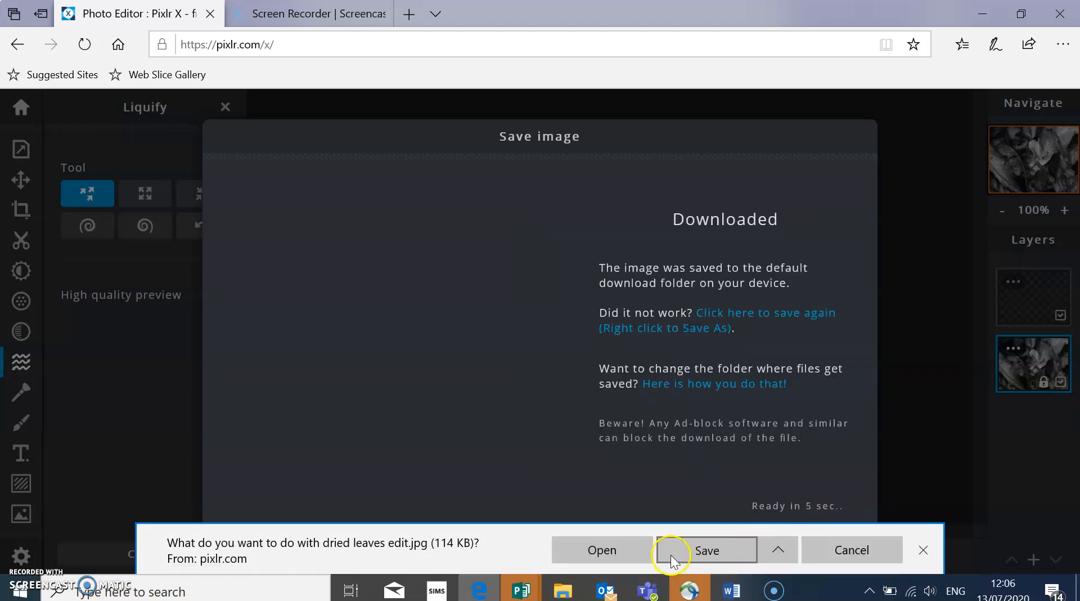
left_click(776, 551)
left_click(728, 524)
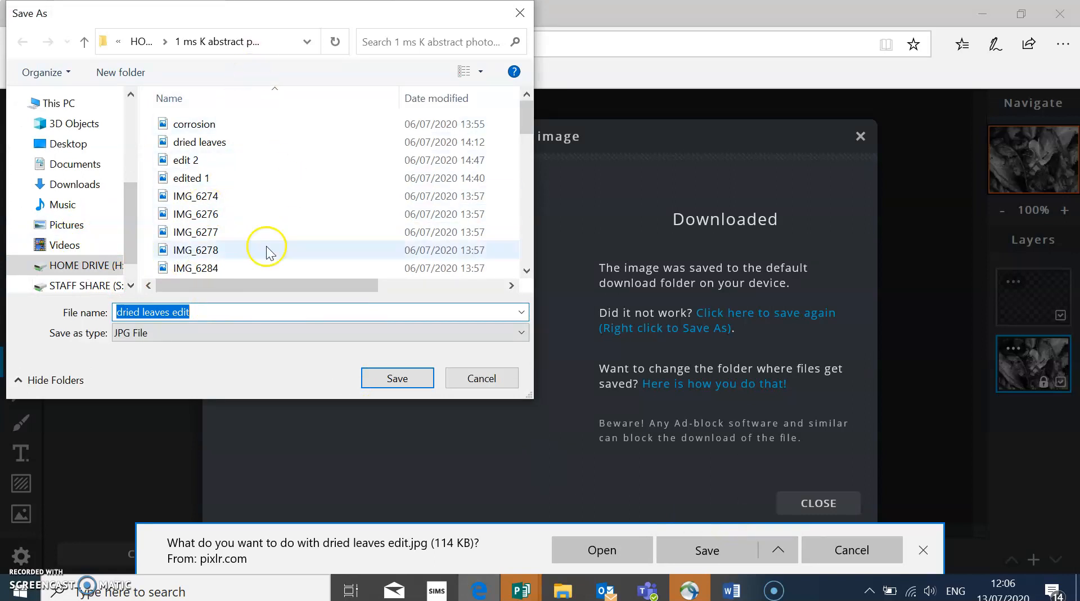
left_click(405, 377)
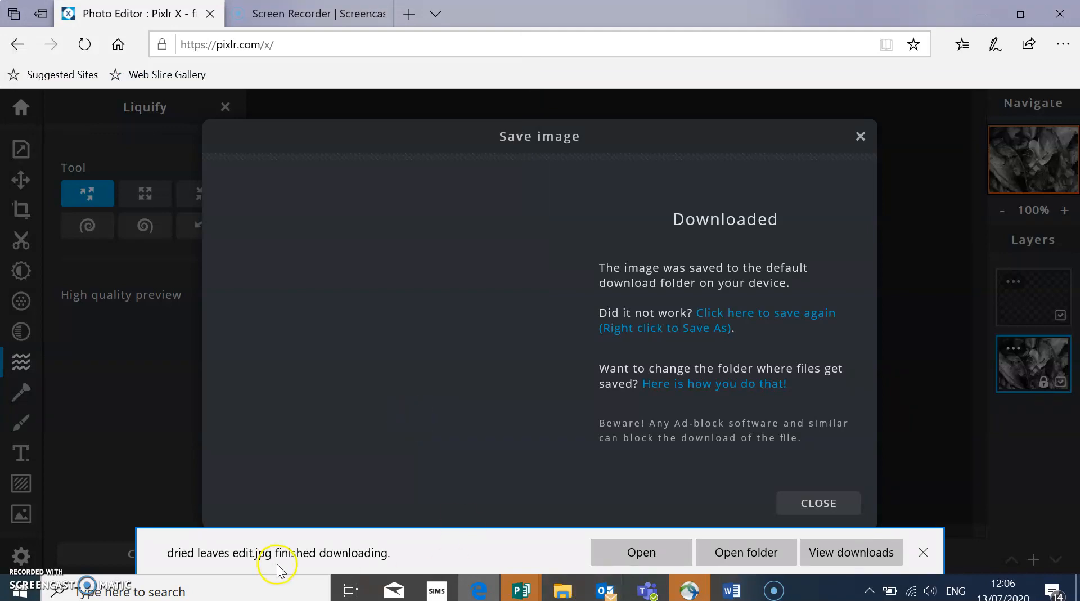
Switch to File Explorer and open the saved "dried leaves edit" image to view it.
left_click(563, 589)
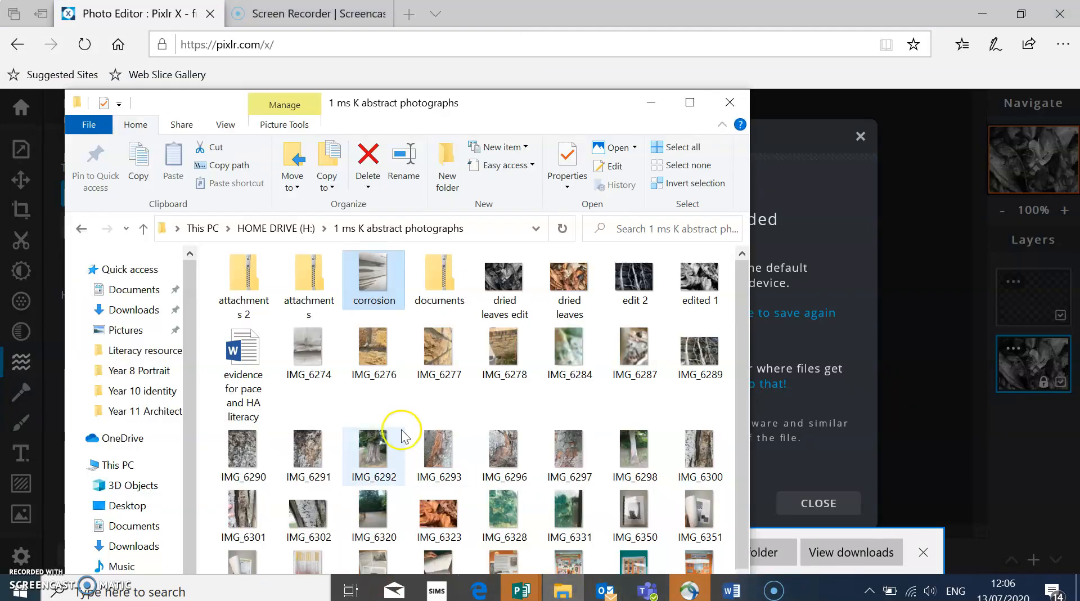
left_click(510, 278)
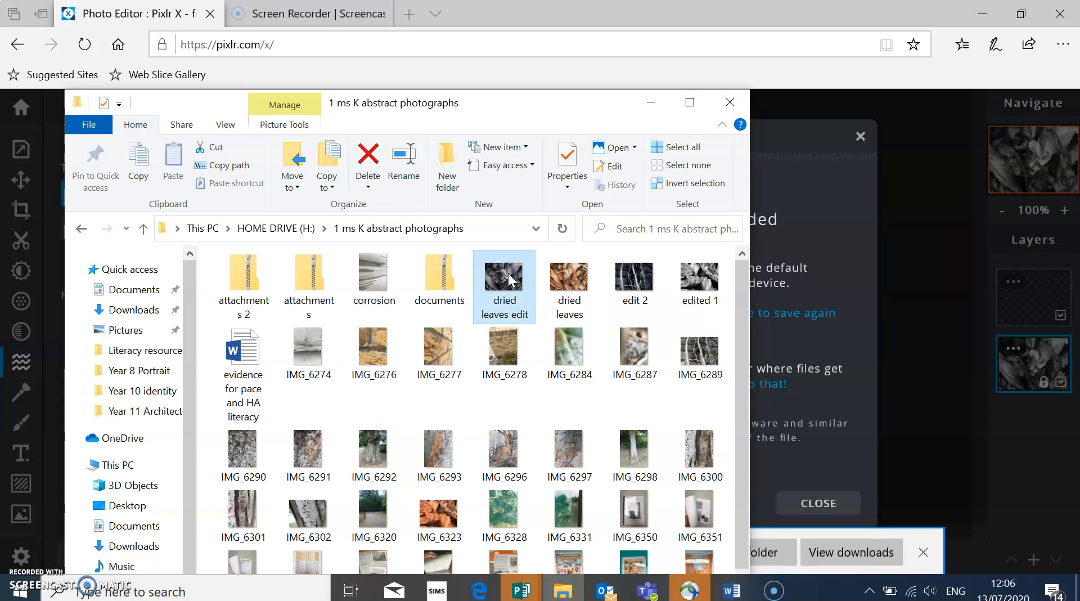
double_click(510, 277)
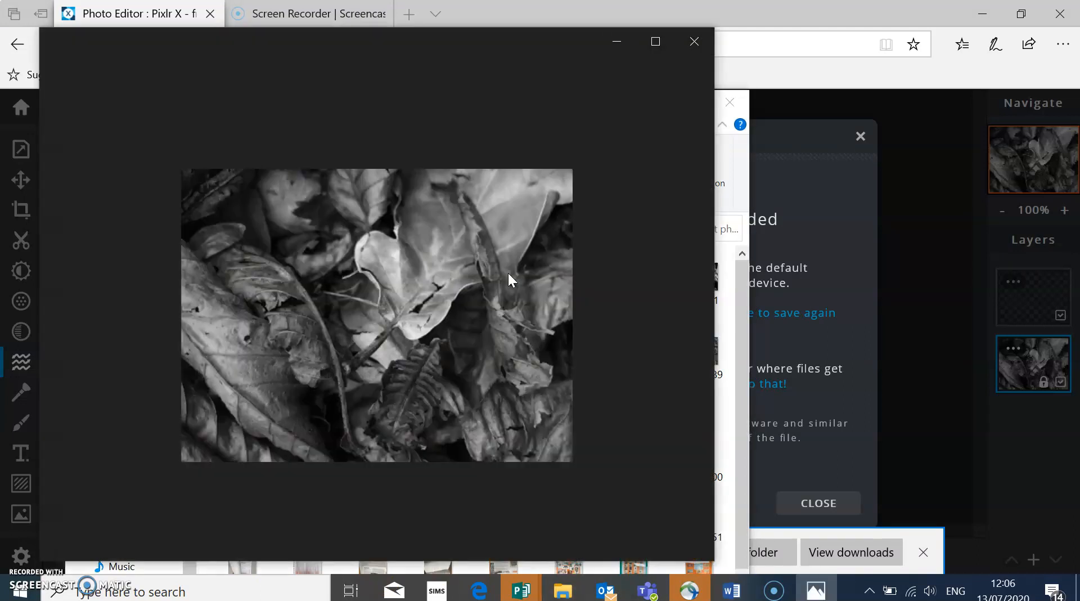
Close the photo viewer, dismiss the download messages in Pixlr X and close the dried leaves image.
left_click(695, 41)
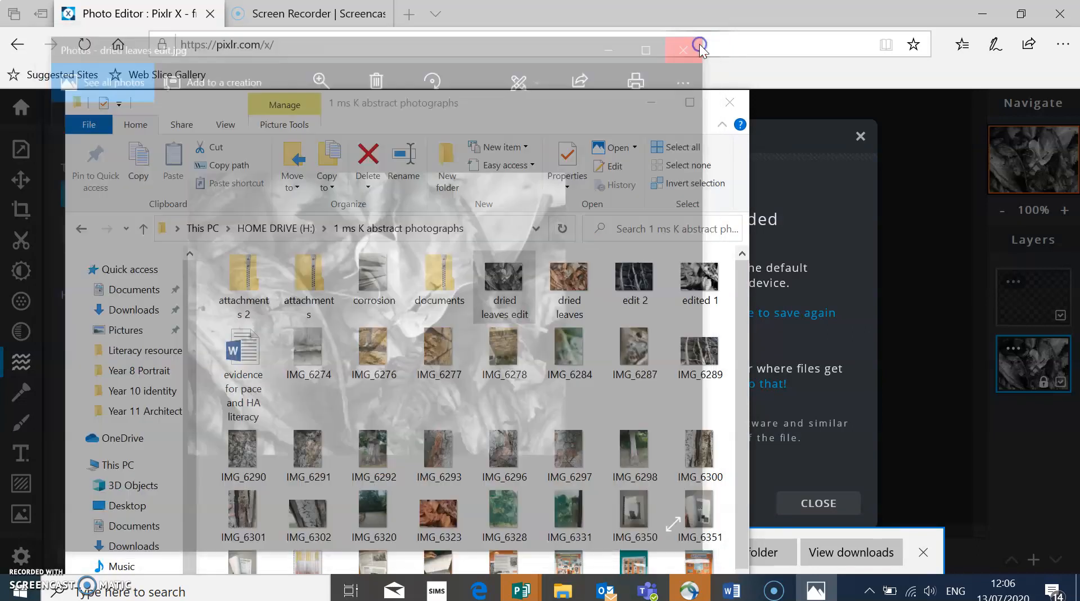
left_click(858, 144)
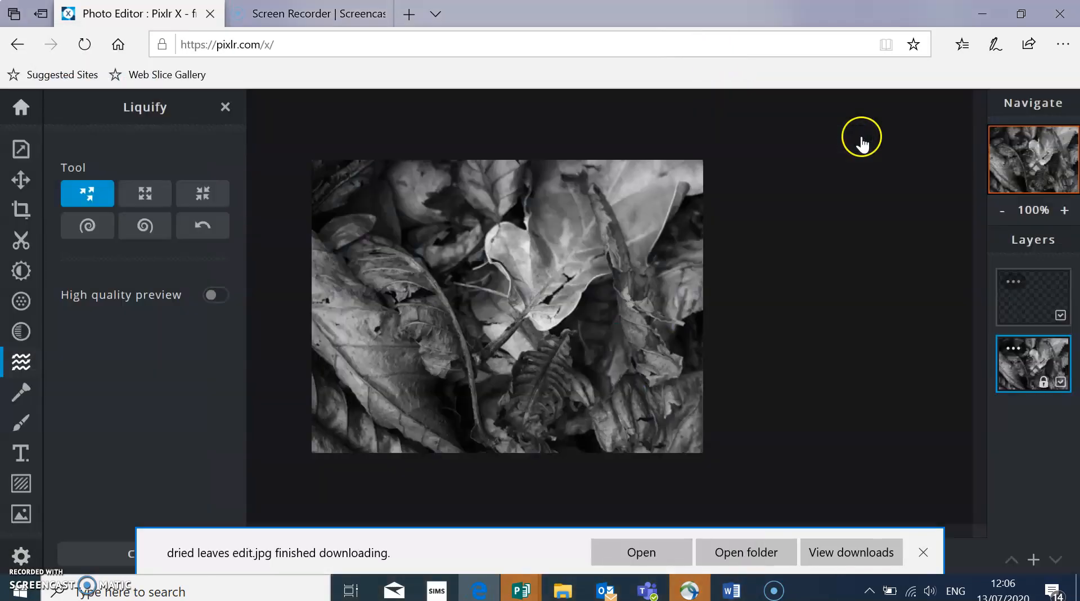
left_click(921, 550)
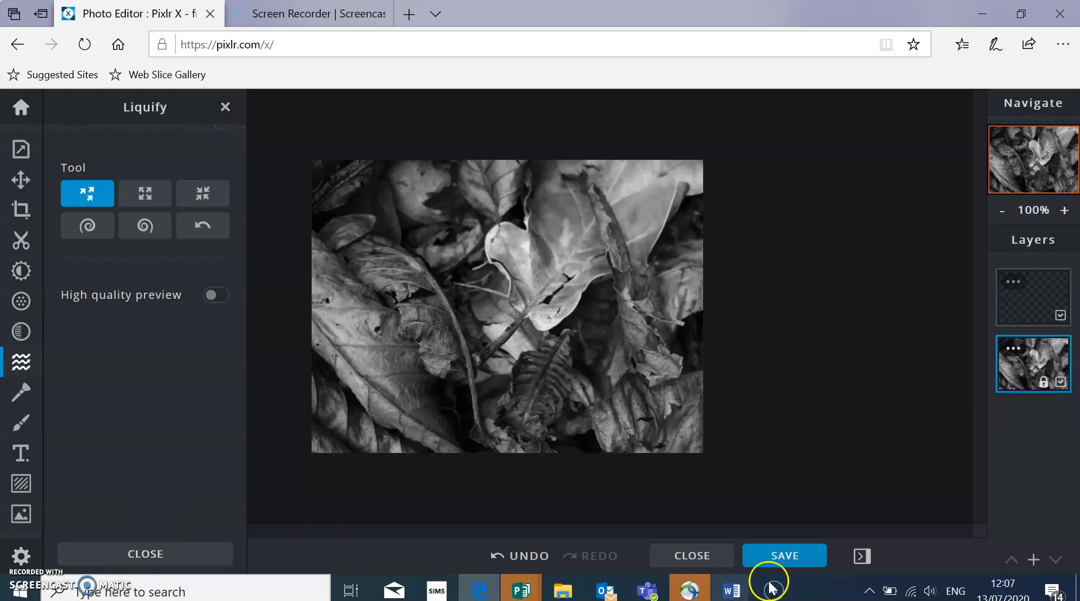
left_click(697, 555)
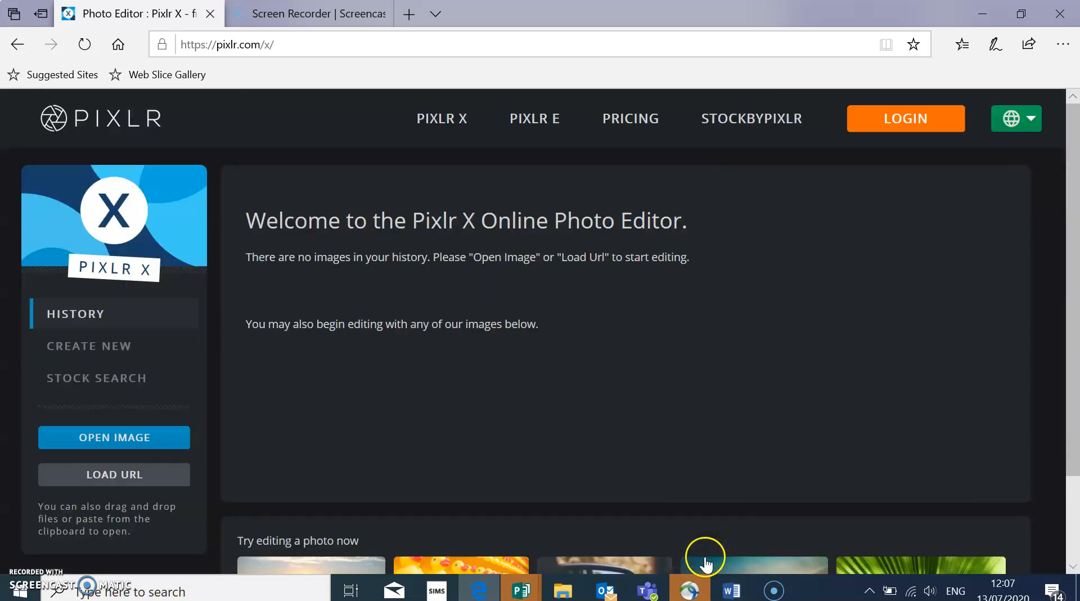
Open the "corrosion" image from the abstract photographs folder on the home drive.
left_click(145, 439)
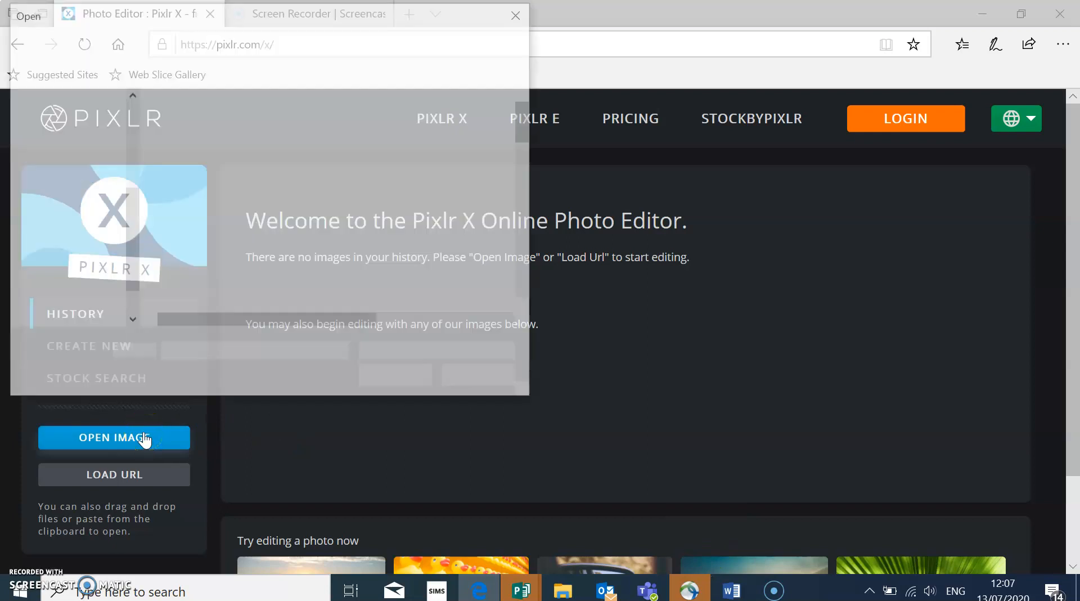
scroll(229, 259, "down", 6)
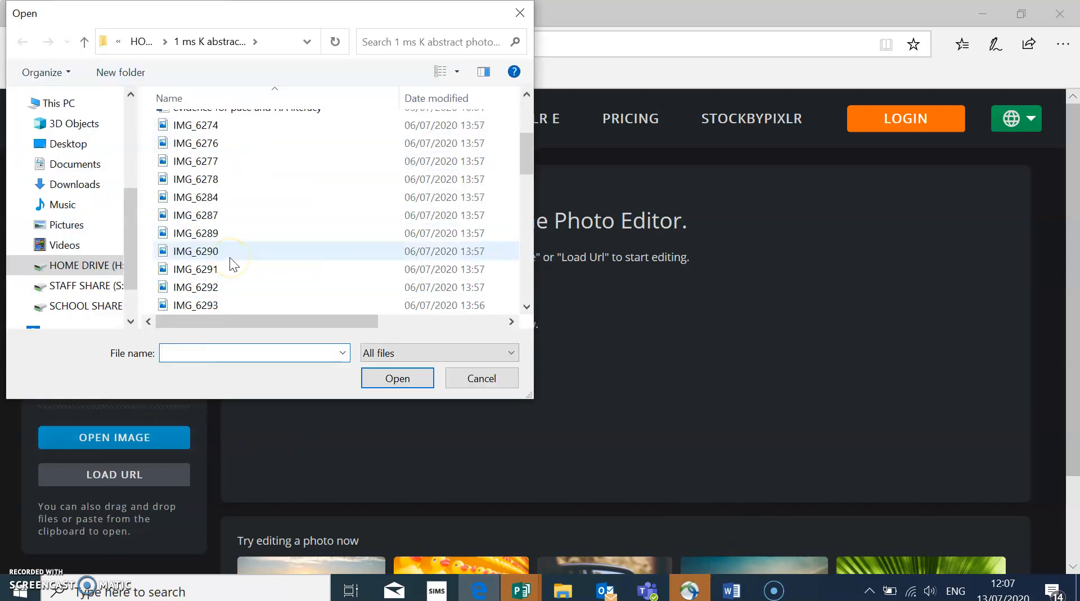
scroll(229, 259, "up", 6)
scroll(229, 257, "down", 10)
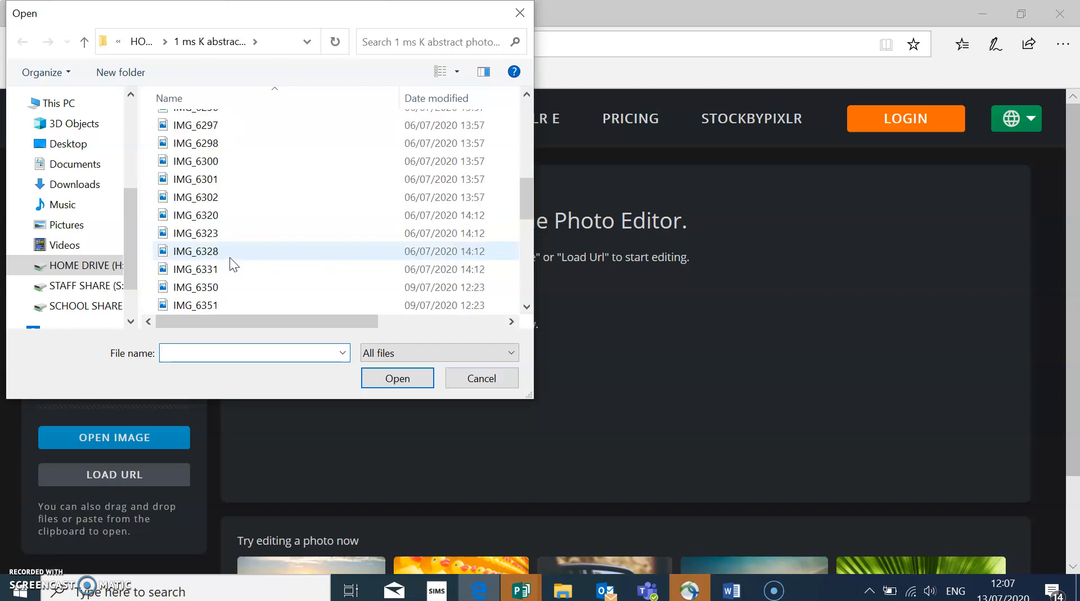
scroll(231, 259, "up", 10)
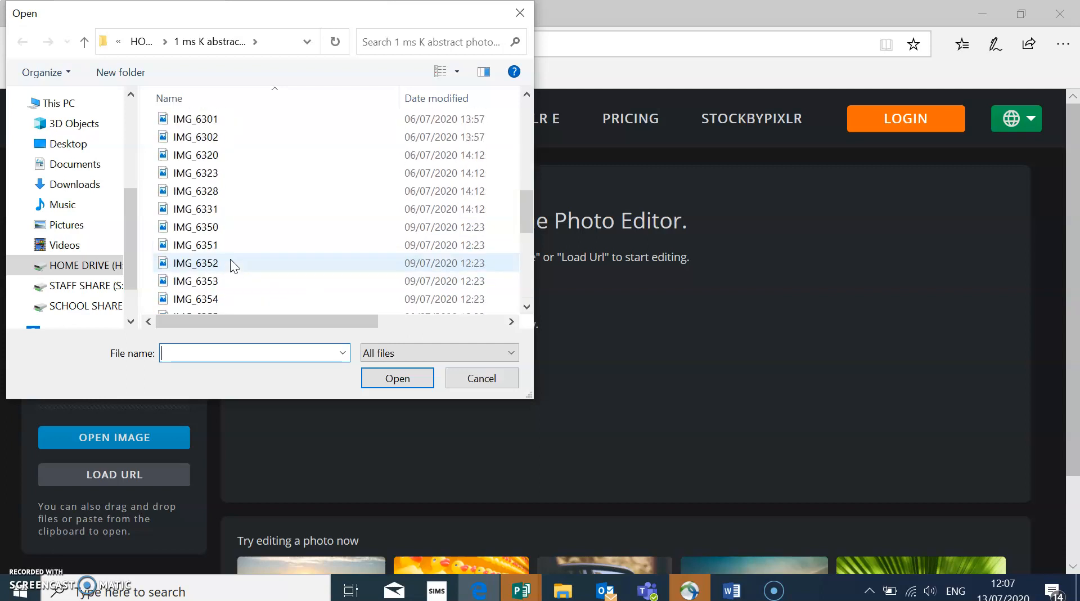
left_click(210, 161)
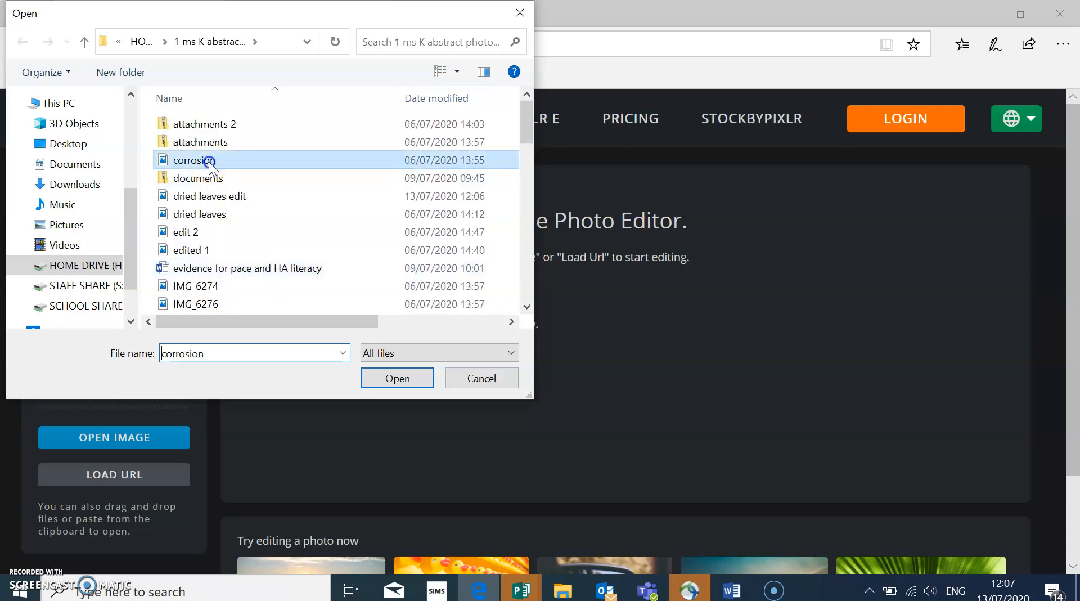
left_click(397, 391)
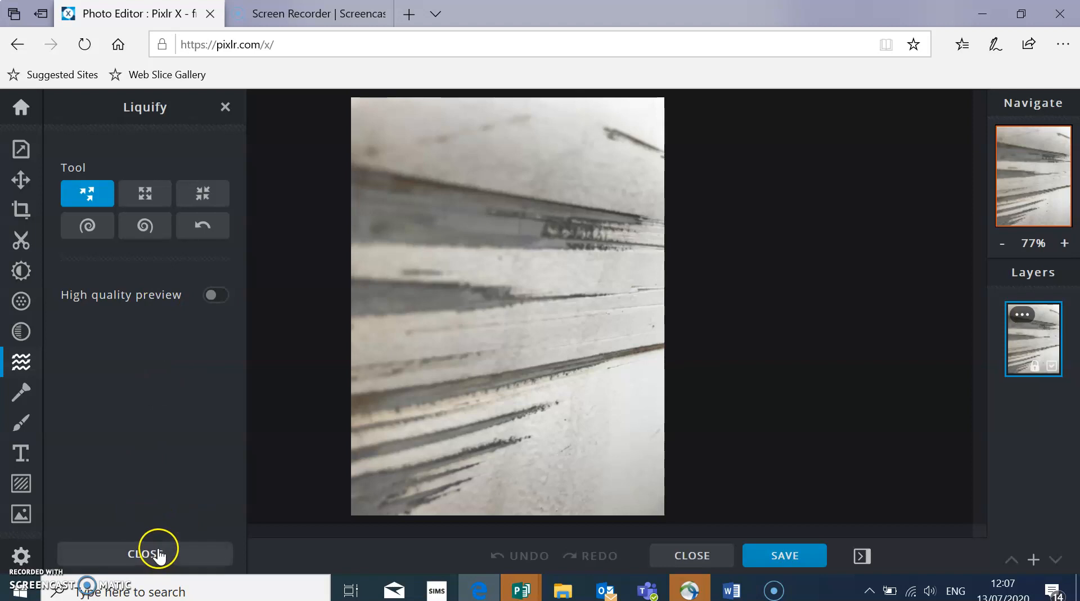
Try to leave the Liquify tool, reload the editor page and return to Pixlr X through the Pixlr home page.
right_click(223, 113)
left_click(203, 115)
left_click(23, 331)
left_click(227, 40)
key("Return")
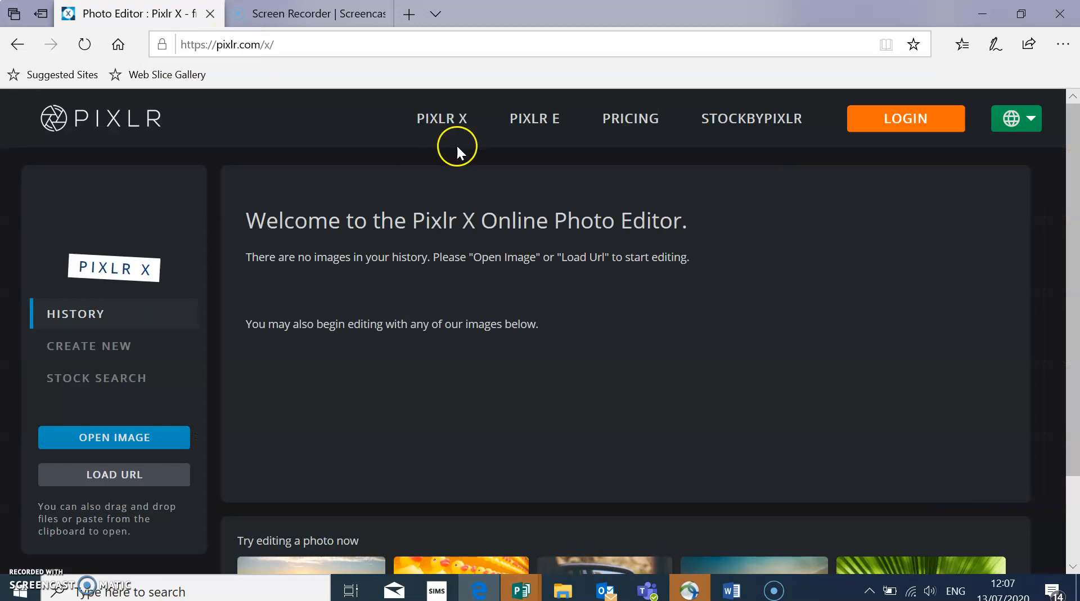
left_click(140, 135)
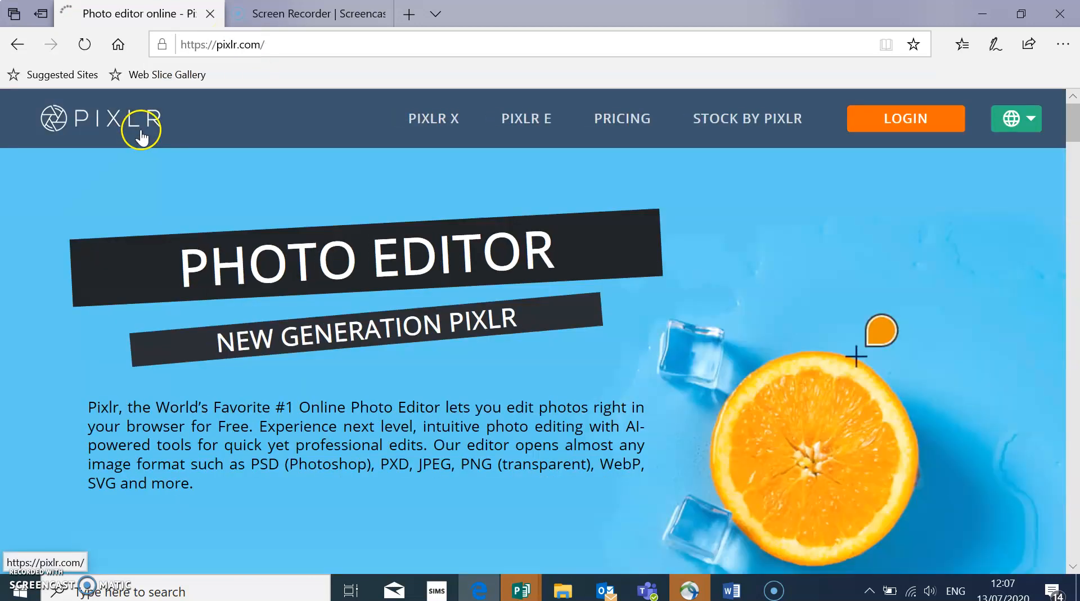
left_click(426, 125)
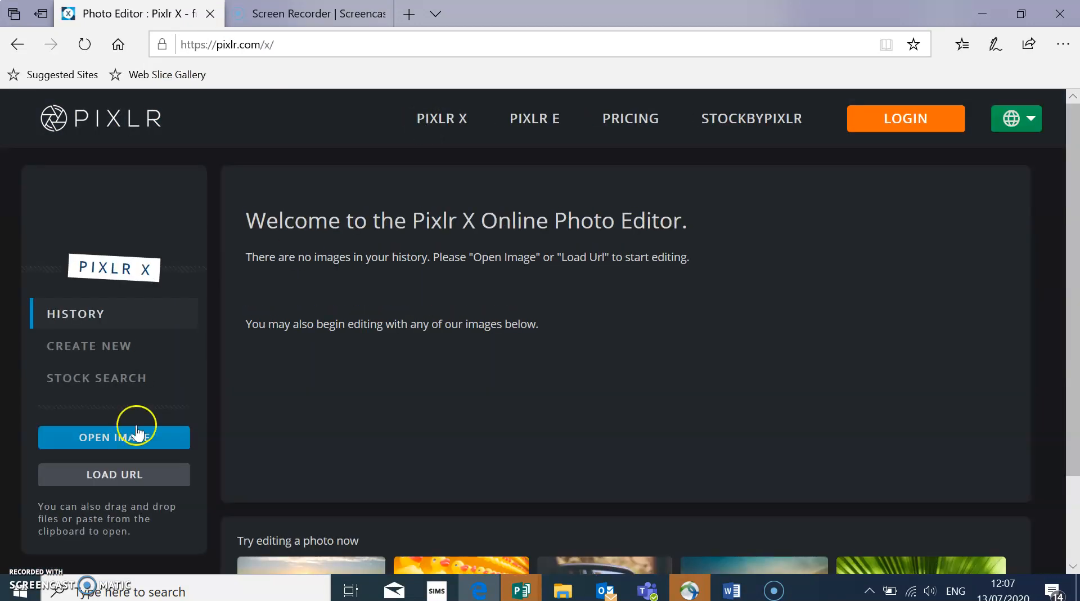
Open the "corrosion" image again from the abstract photographs folder in the reloaded editor.
left_click(102, 438)
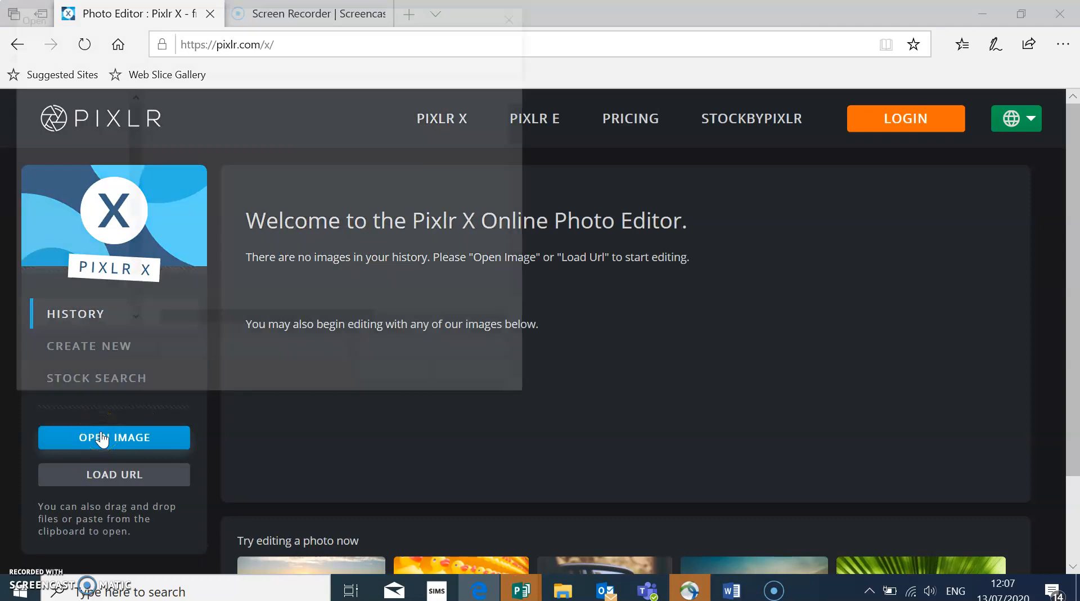
left_click(241, 160)
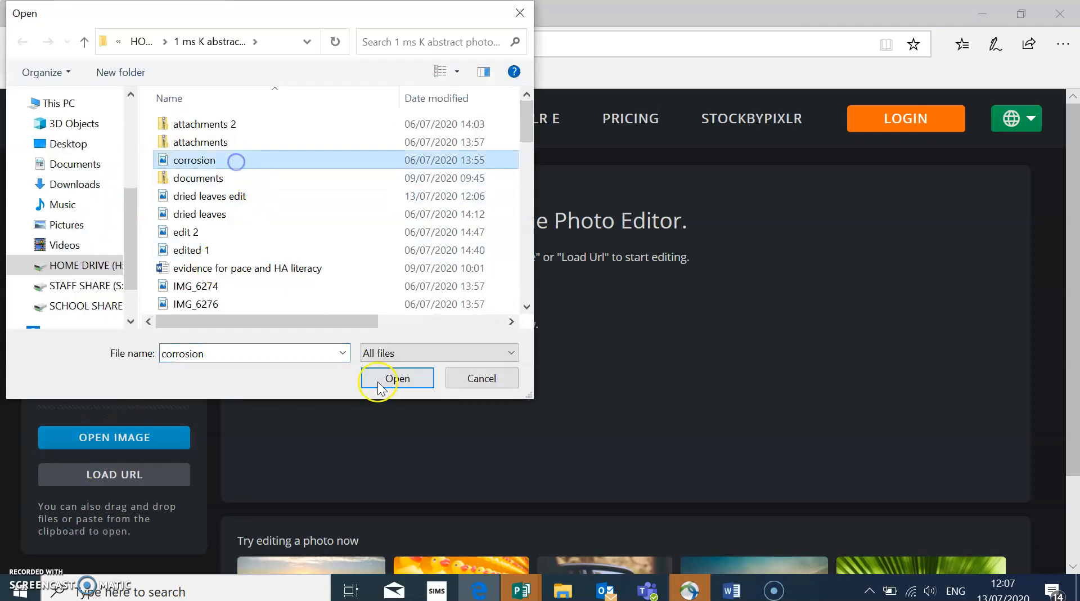
left_click(387, 380)
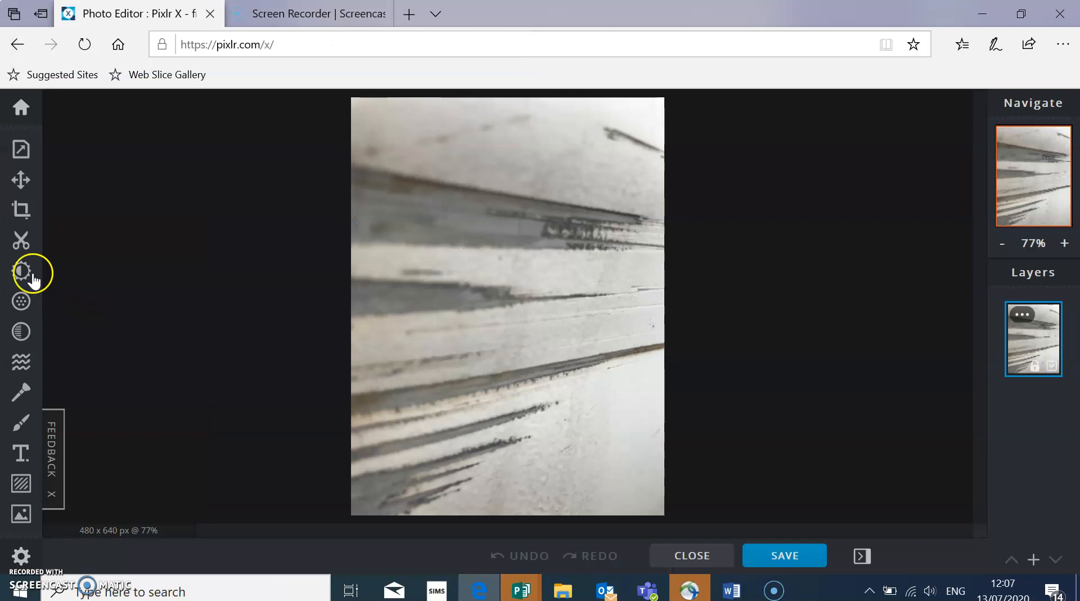
Look through the Adjust settings and lower the corrosion image's saturation to its minimum.
left_click(22, 270)
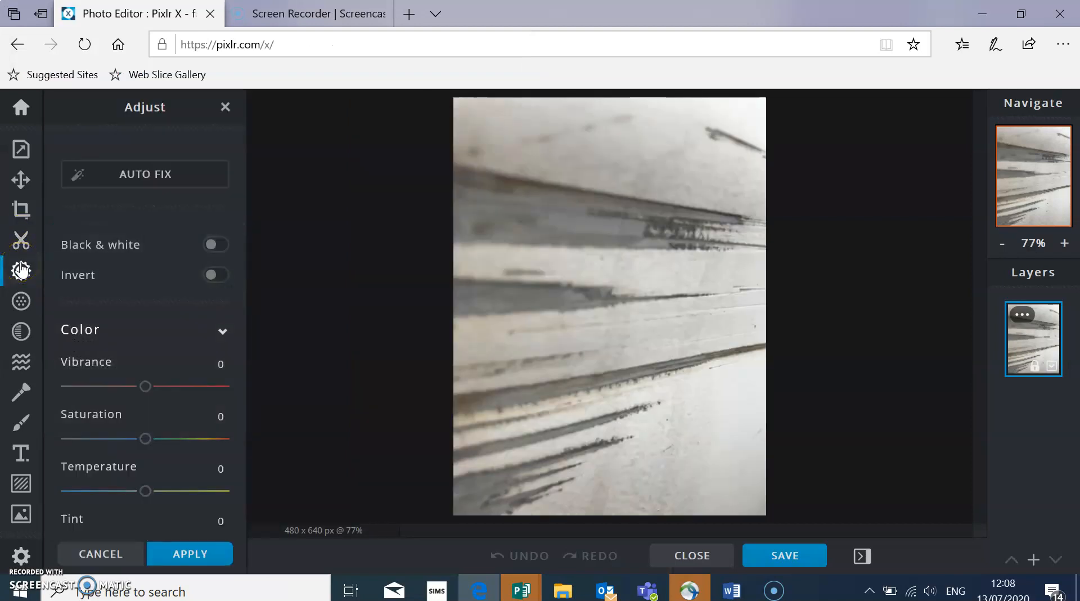
scroll(165, 400, "down", 1)
scroll(120, 414, "down", 6)
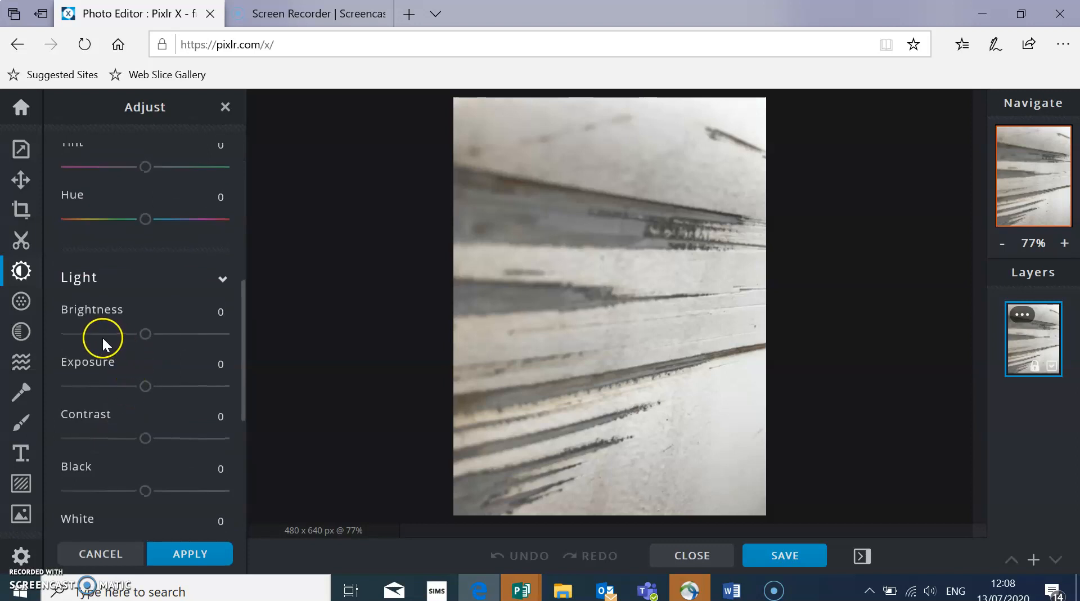
scroll(79, 472, "down", 2)
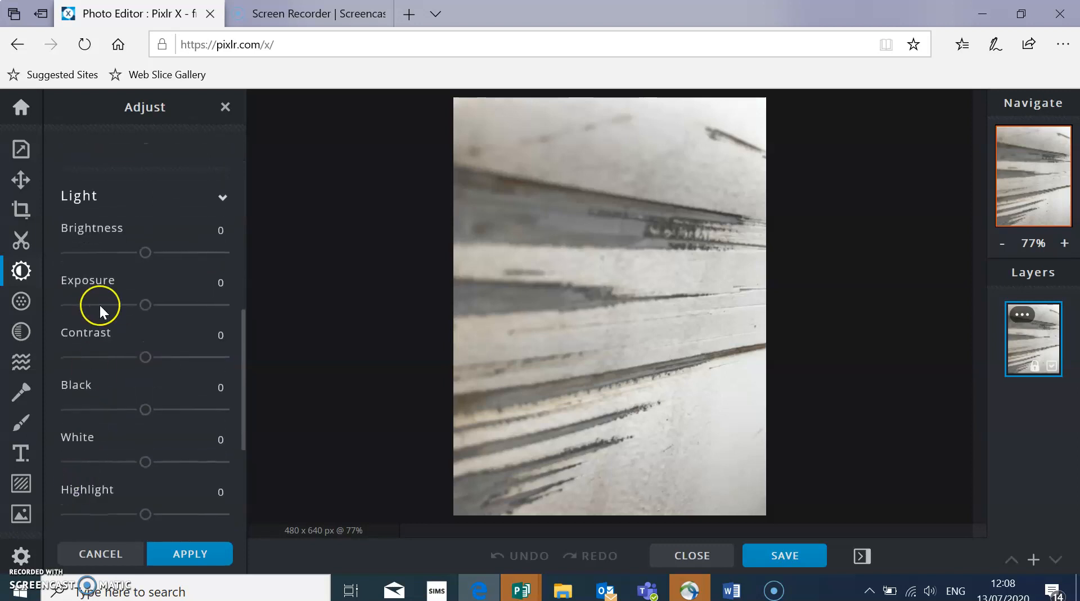
scroll(98, 303, "up", 6)
left_click_drag(91, 292, 6, 279)
Set the light adjustments to contrast 36, exposure -22, brightness 38 and black 64.
scroll(183, 461, "down", 4)
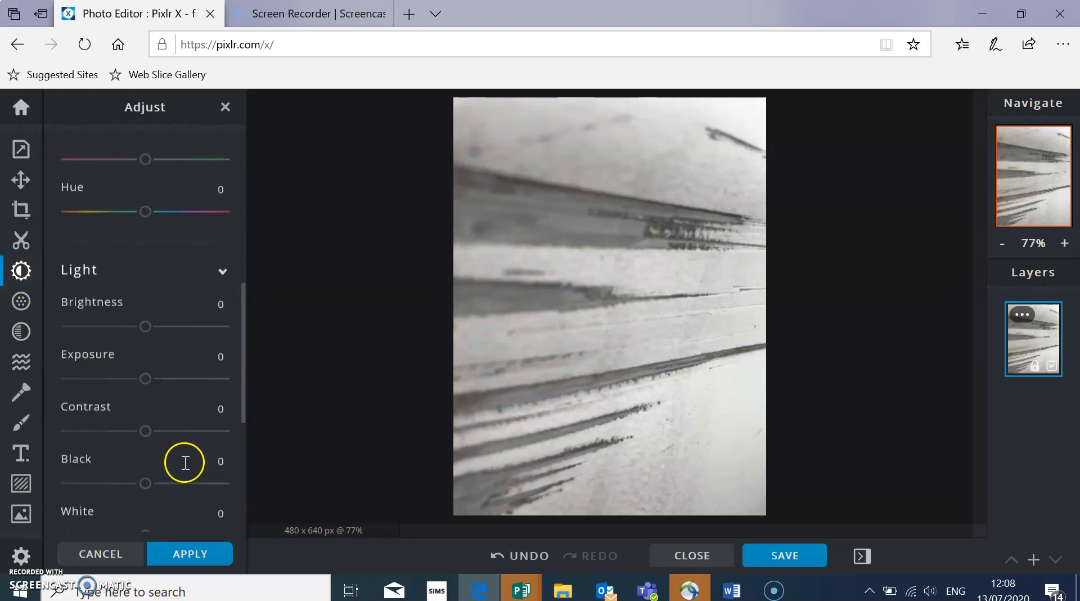
scroll(137, 439, "down", 2)
left_click_drag(145, 347, 178, 366)
mouse_move(142, 297)
left_mouse_down()
mouse_move(188, 292)
mouse_move(104, 296)
mouse_move(125, 294)
left_mouse_up()
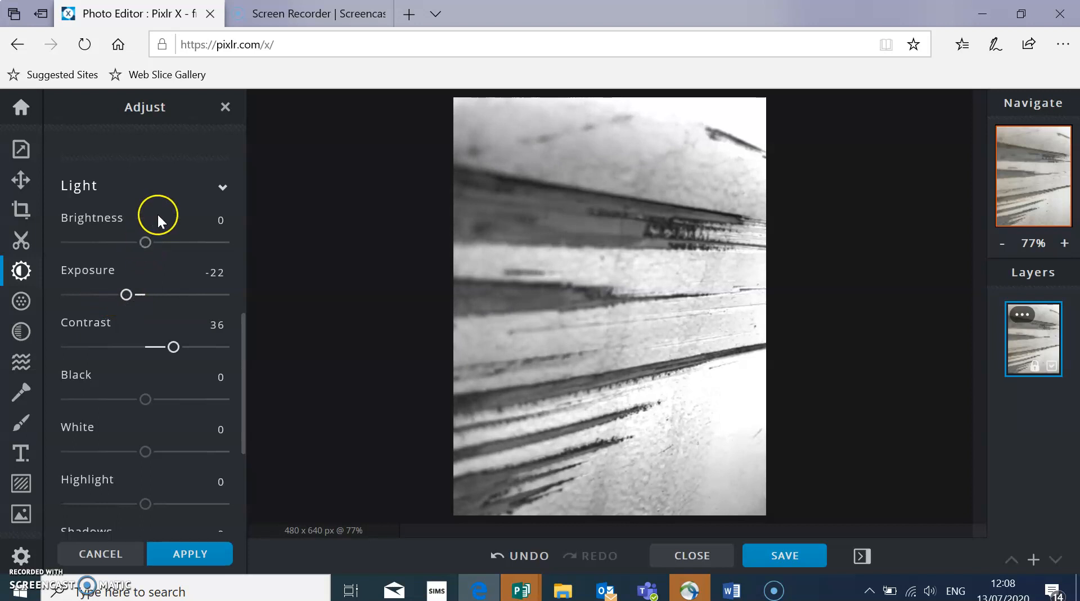
left_click_drag(145, 242, 176, 250)
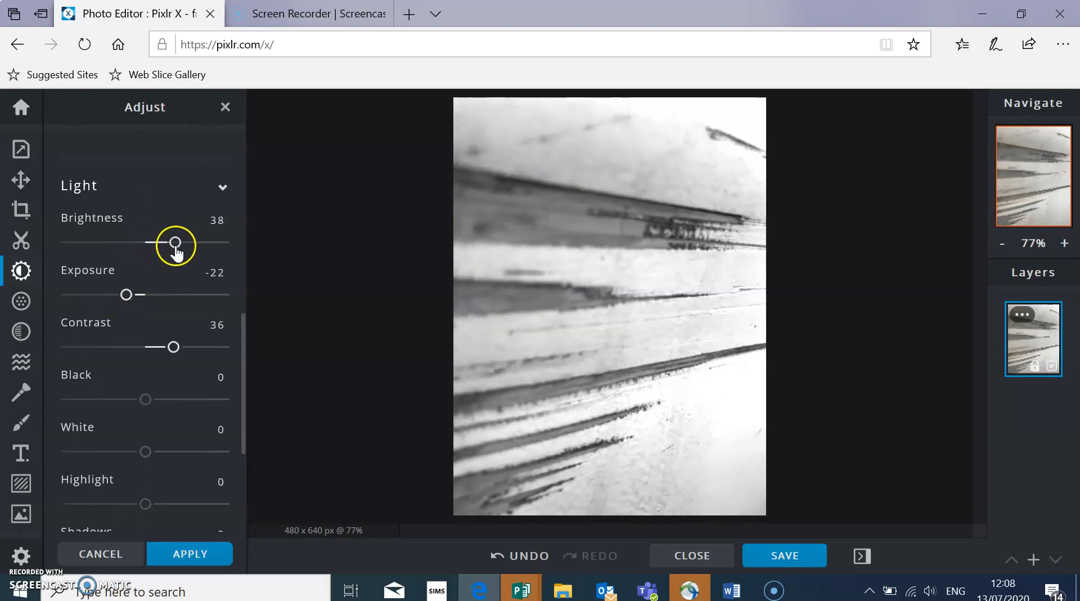
left_click_drag(148, 401, 196, 420)
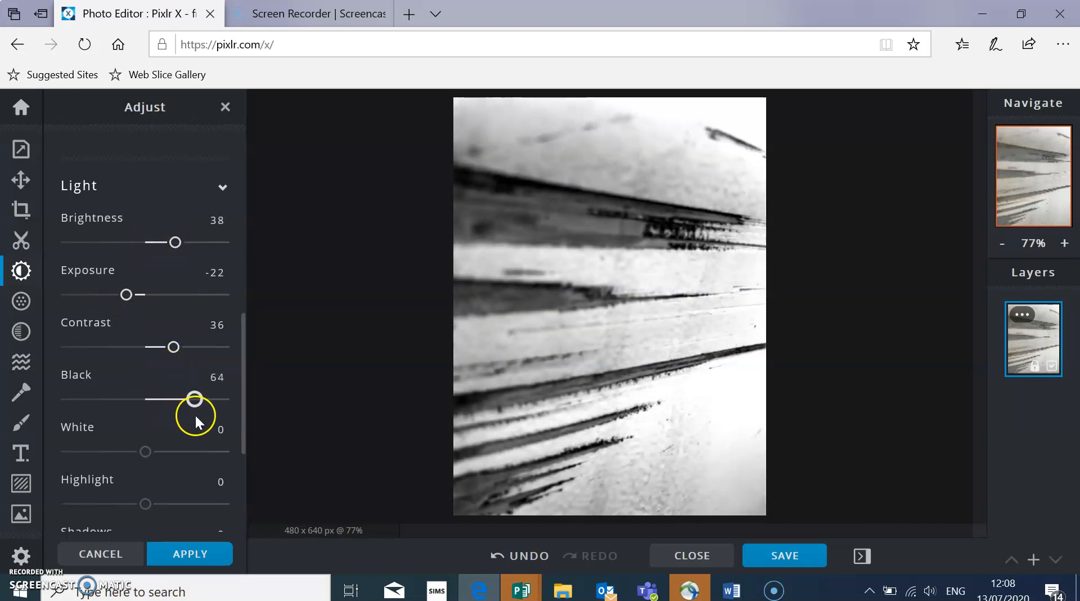
Set the image's white to 8, highlight to -16 and shadows to -42.
scroll(195, 415, "down", 1)
mouse_move(151, 386)
left_mouse_down()
mouse_move(175, 388)
mouse_move(139, 388)
mouse_move(154, 399)
left_mouse_up()
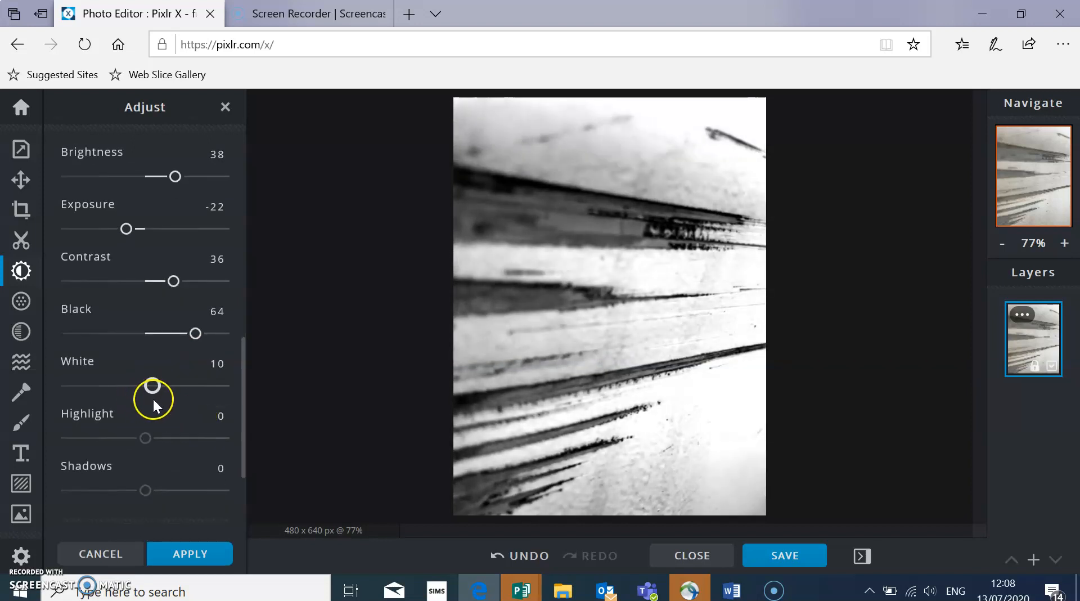
scroll(151, 399, "down", 2)
left_click_drag(176, 348, 110, 353)
scroll(131, 336, "down", 1)
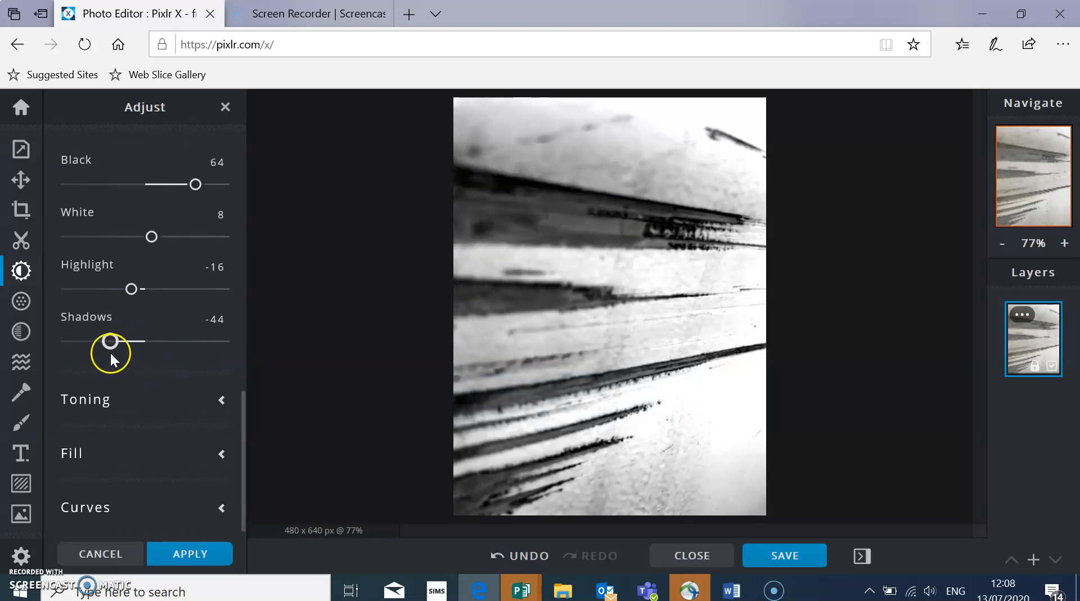
scroll(111, 353, "down", 3)
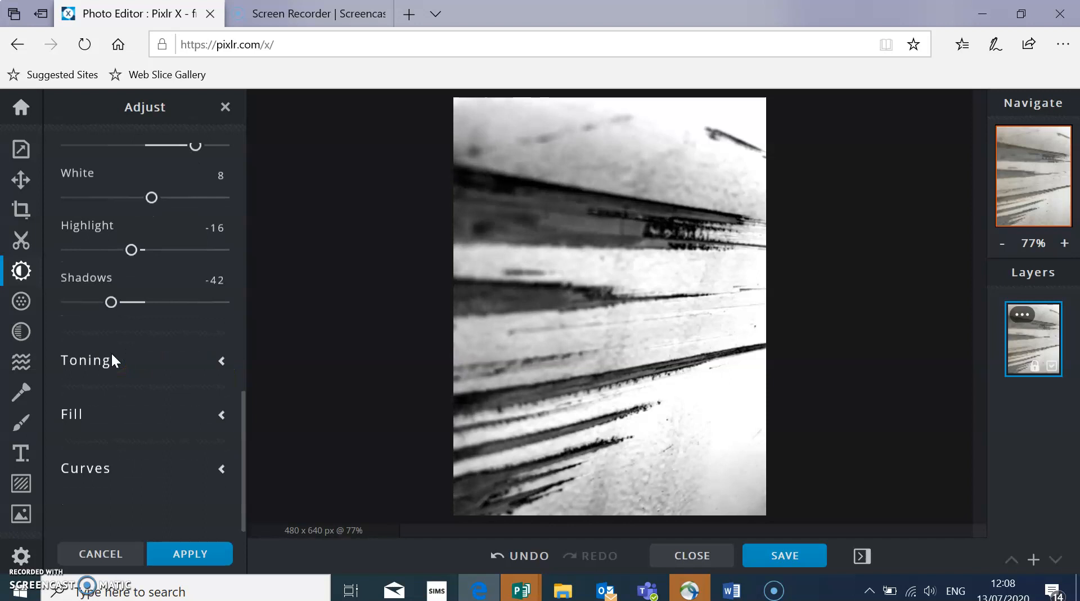
scroll(194, 398, "up", 10)
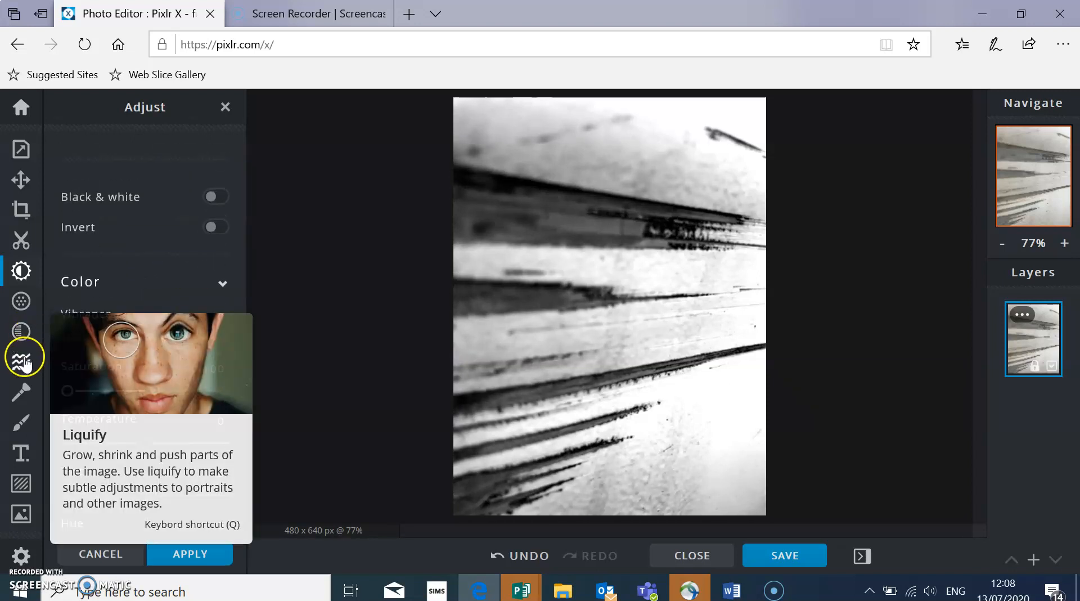
Preview the Olay, Porter and Tom effects on the corrosion image to compare them.
left_click(22, 335)
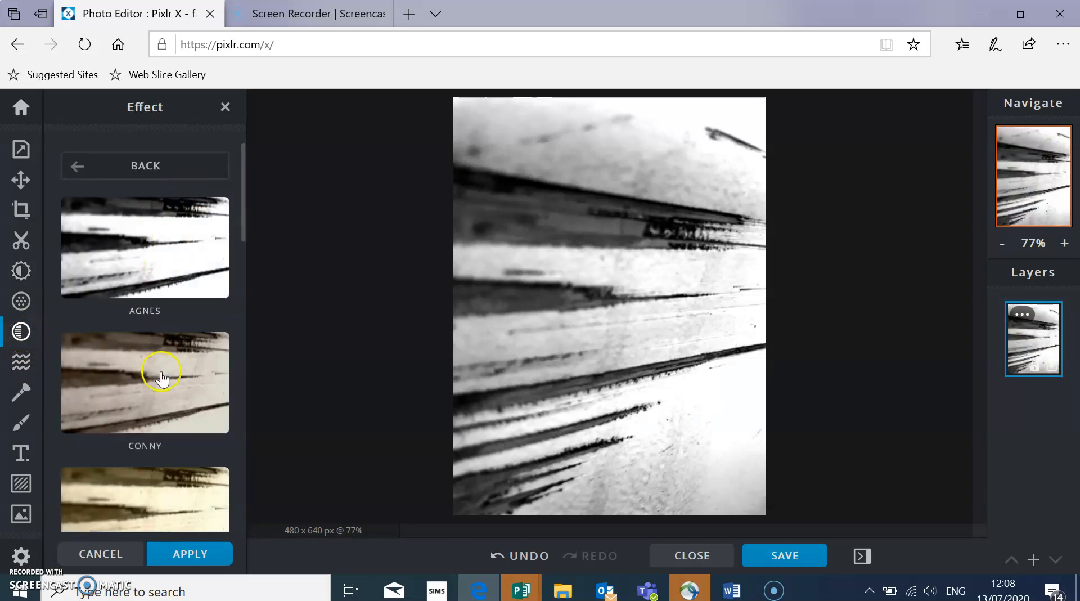
scroll(162, 450, "down", 10)
scroll(163, 457, "down", 3)
left_click(133, 354)
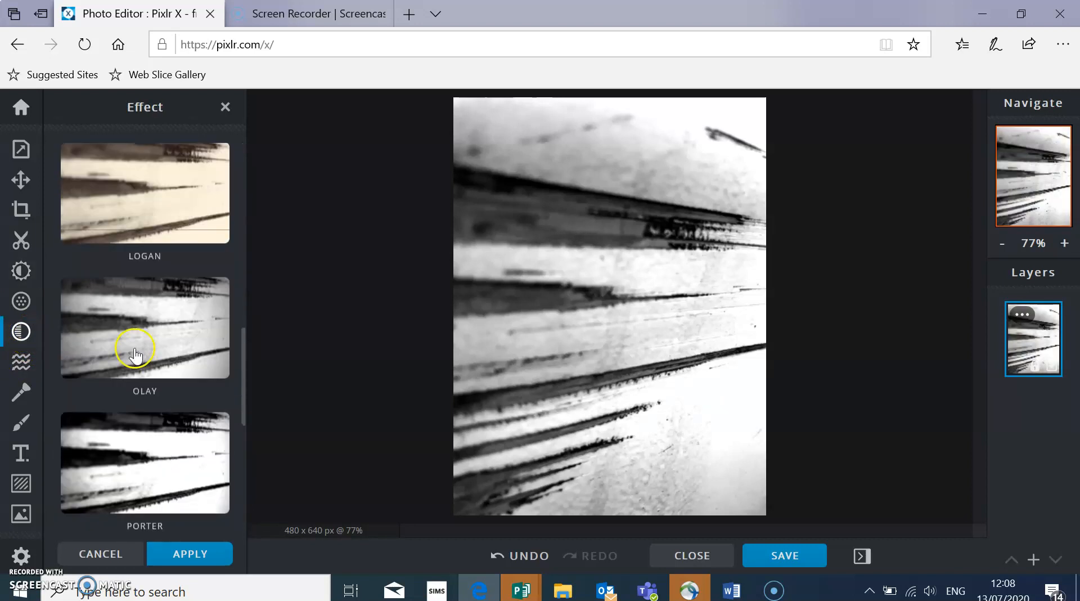
scroll(134, 354, "down", 3)
left_click(144, 321)
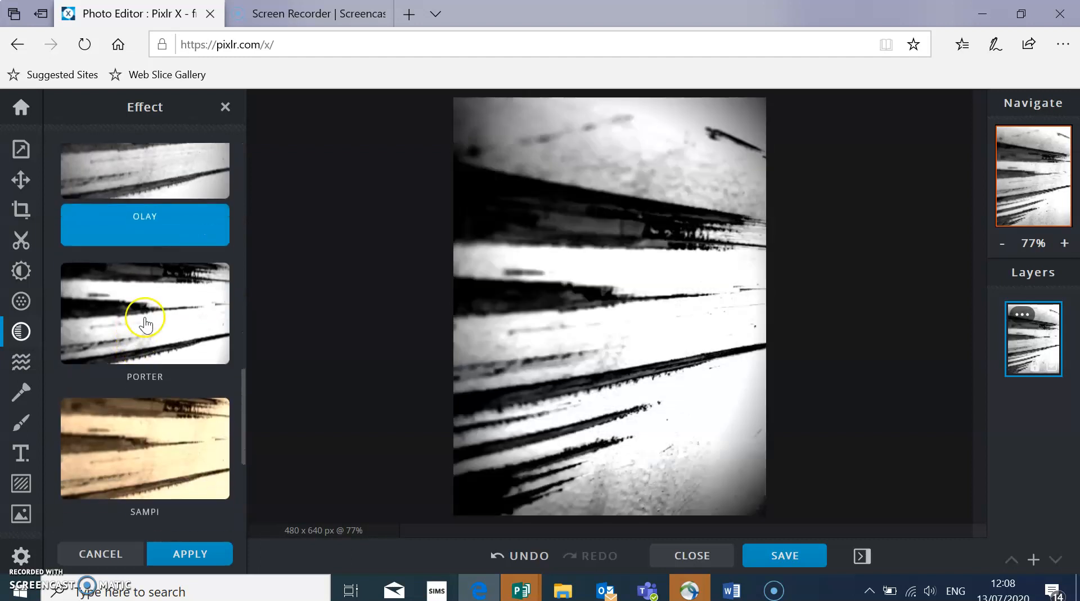
left_click(156, 167)
scroll(126, 394, "down", 4)
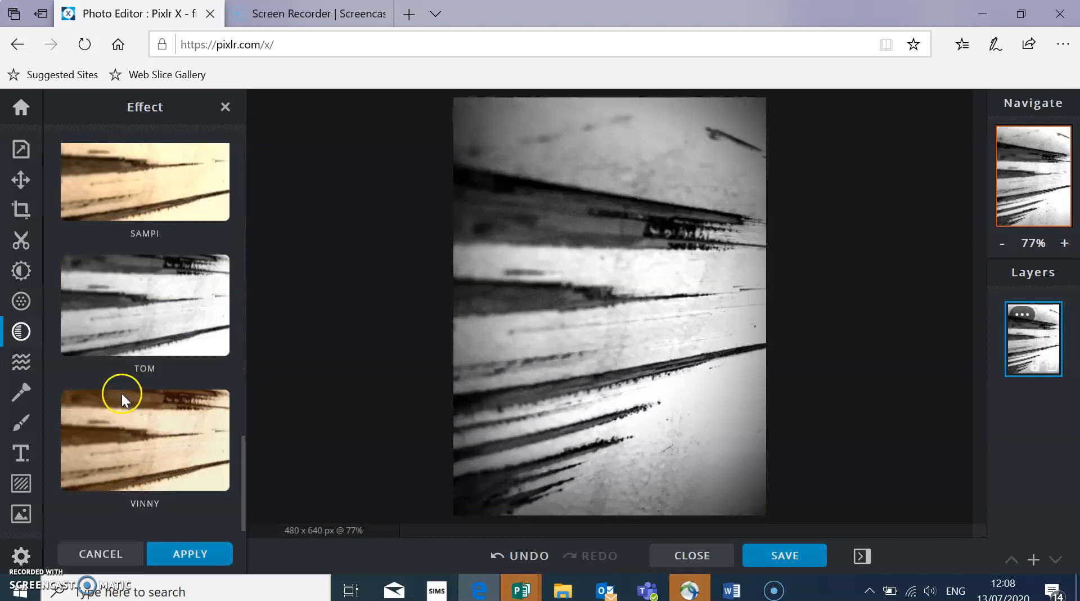
left_click(123, 348)
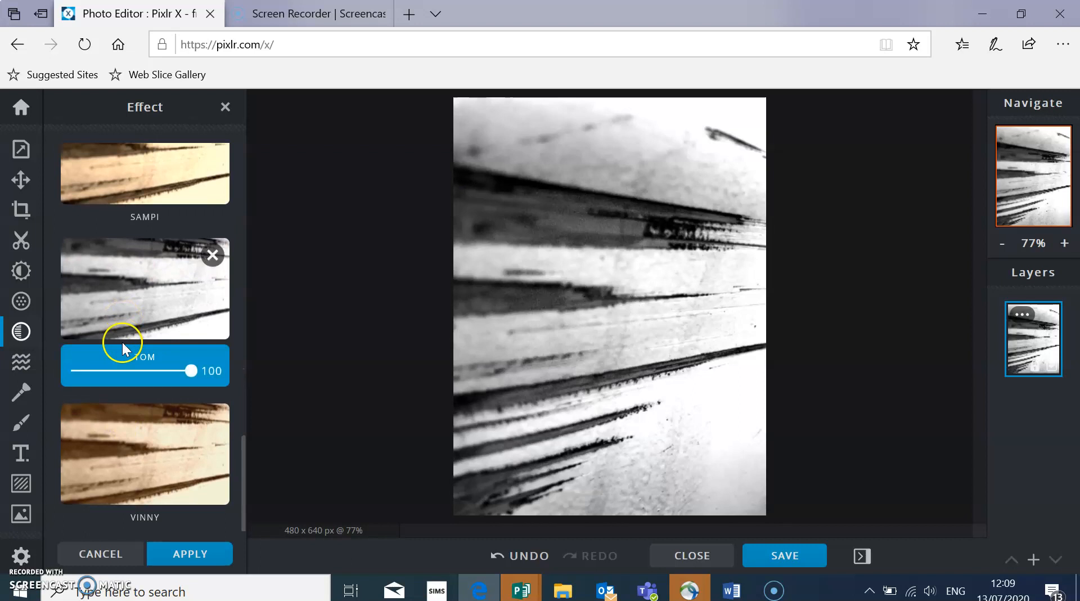
Choose the Olay effect at strength 100 for the corrosion image.
scroll(123, 349, "up", 6)
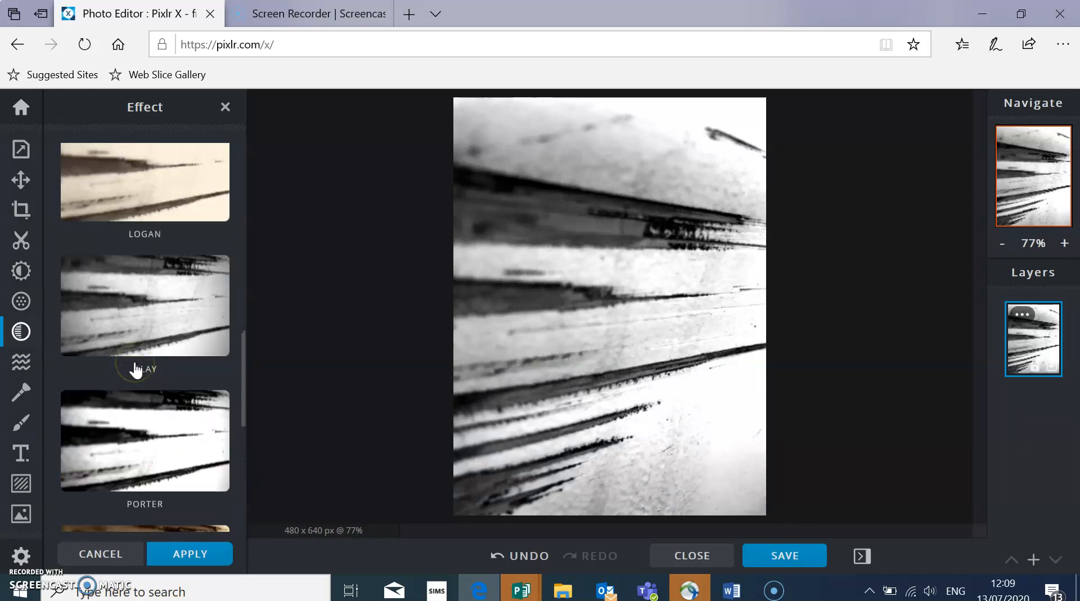
left_click(119, 327)
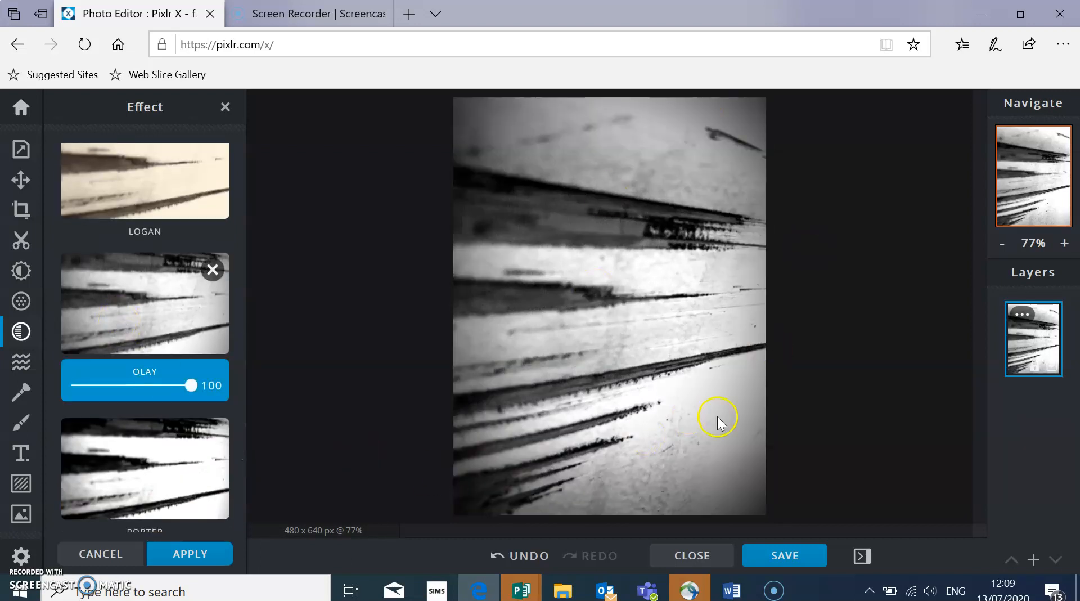
scroll(108, 302, "up", 8)
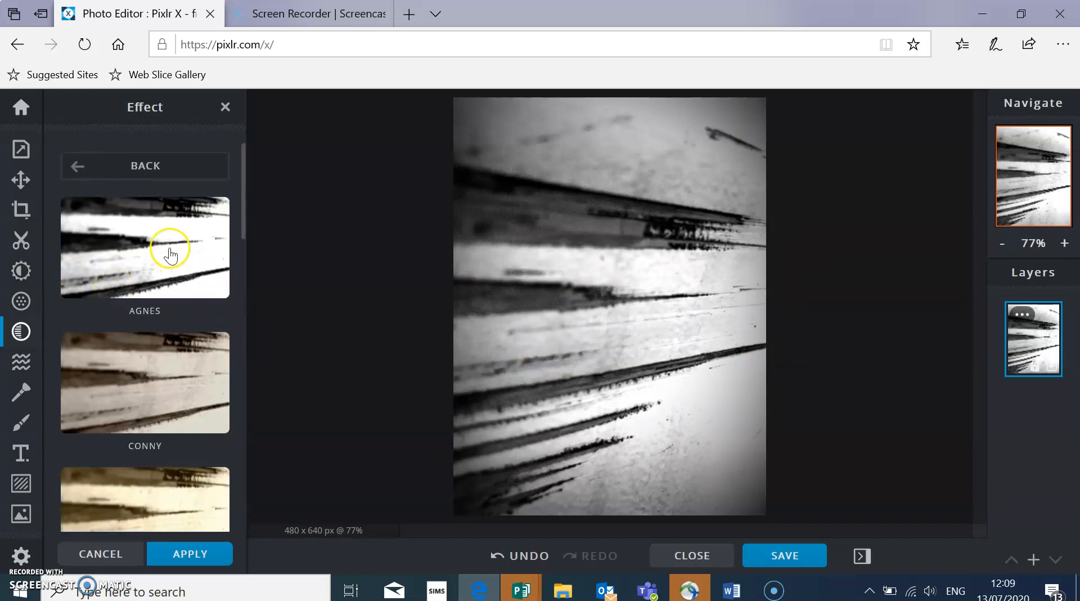
Preview the Agnes effect on the corrosion image and return to the Olay effect at strength 41.
left_click(170, 252)
scroll(135, 489, "down", 8)
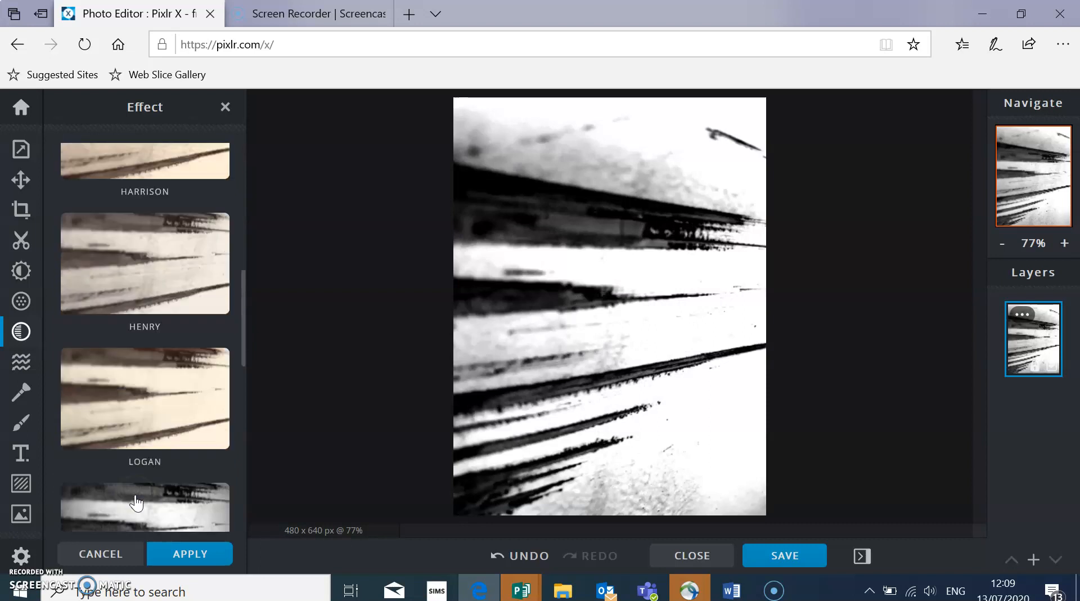
left_click(137, 212)
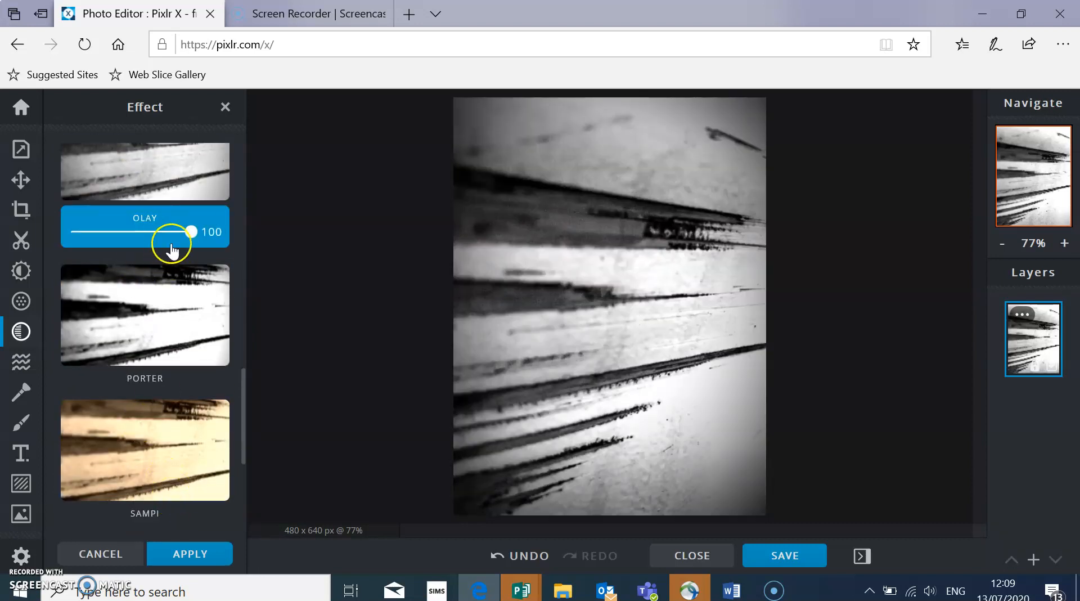
left_click_drag(193, 238, 123, 233)
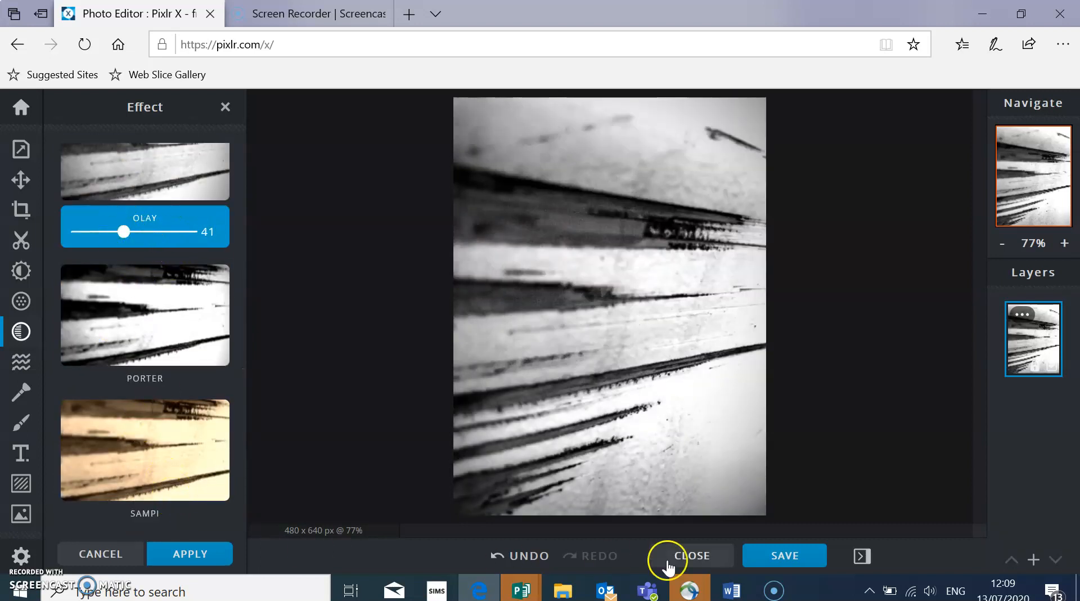
Export the edited image as a high-quality JPG named "corrosion edit" and download it.
left_click(763, 554)
left_click(766, 523)
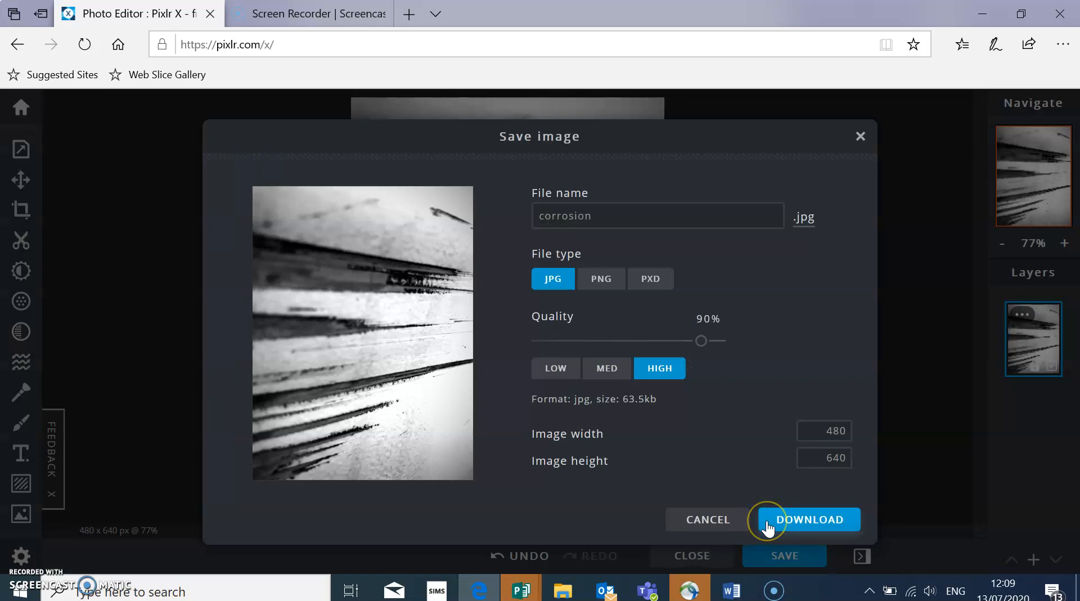
left_click(635, 208)
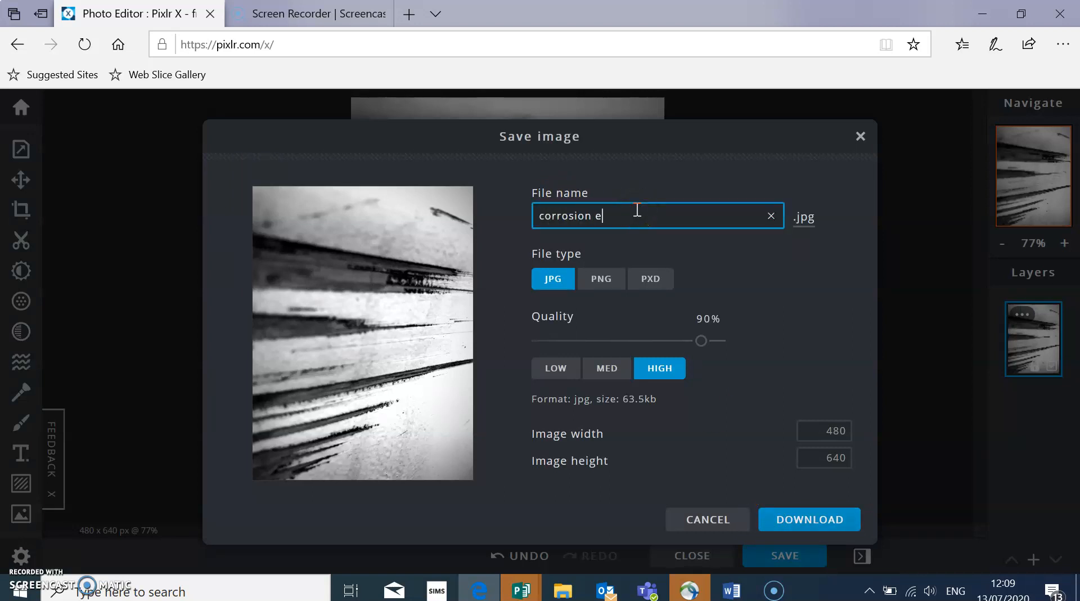
type("edit")
left_click(840, 521)
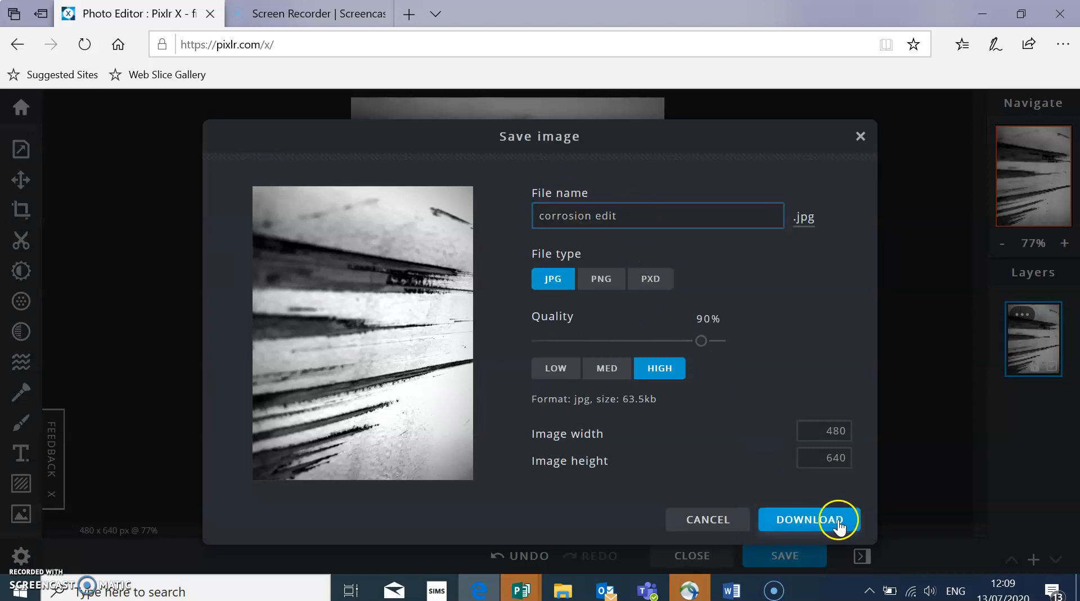
Save the downloaded "corrosion edit" JPG in the abstract photos folder, alongside the dried leaves edit.
left_click(778, 557)
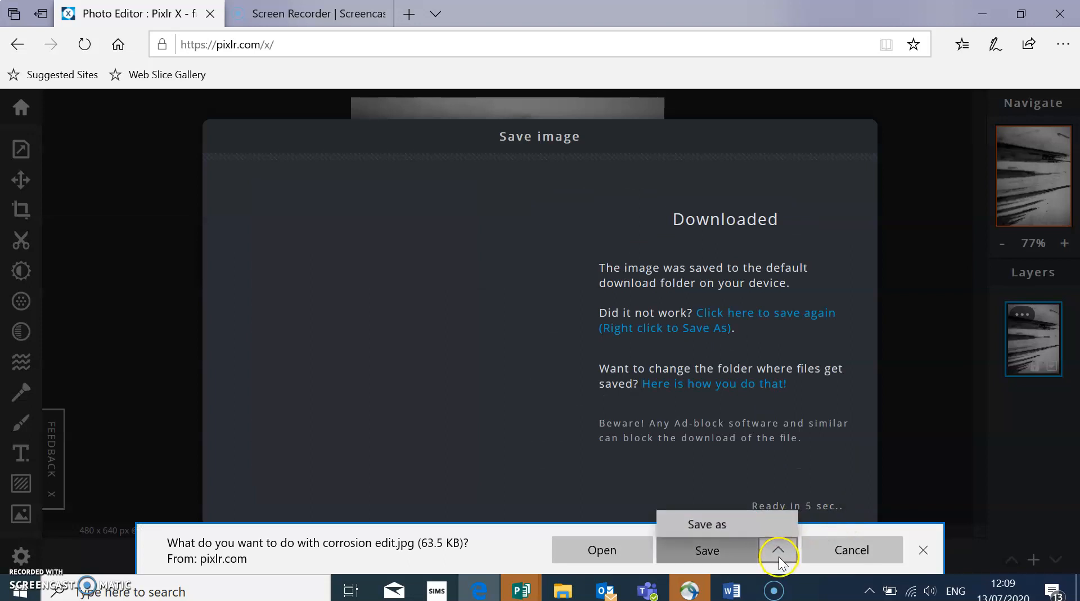
left_click(751, 524)
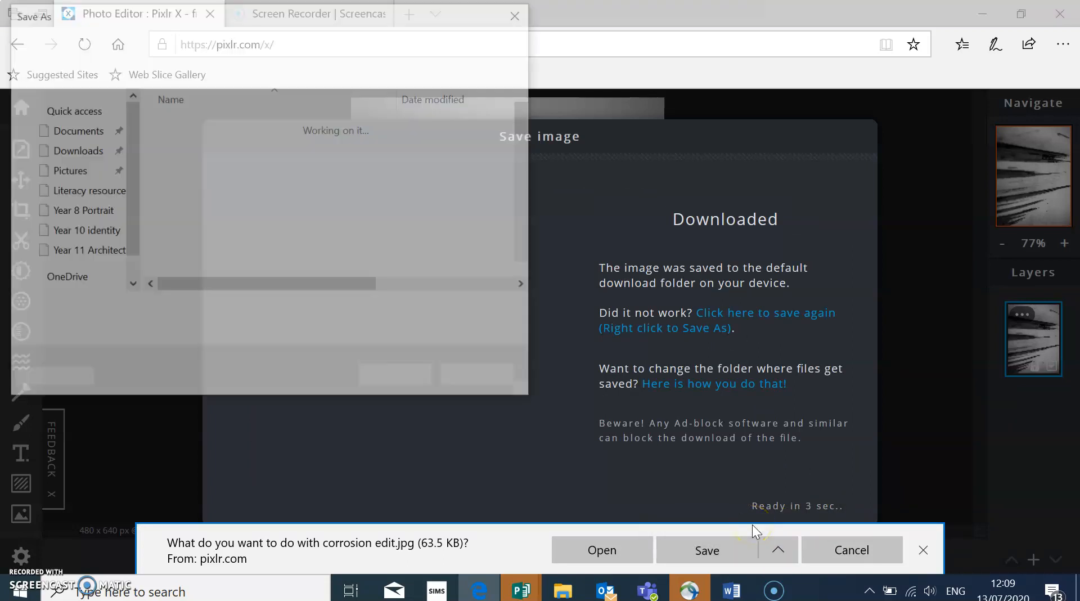
key("Right")
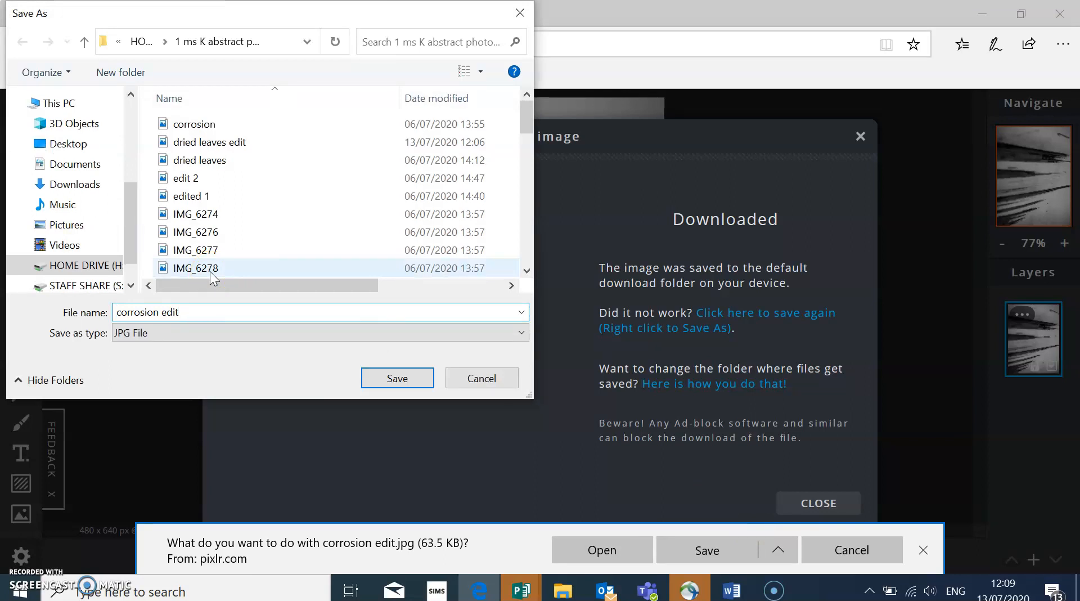
key("Return")
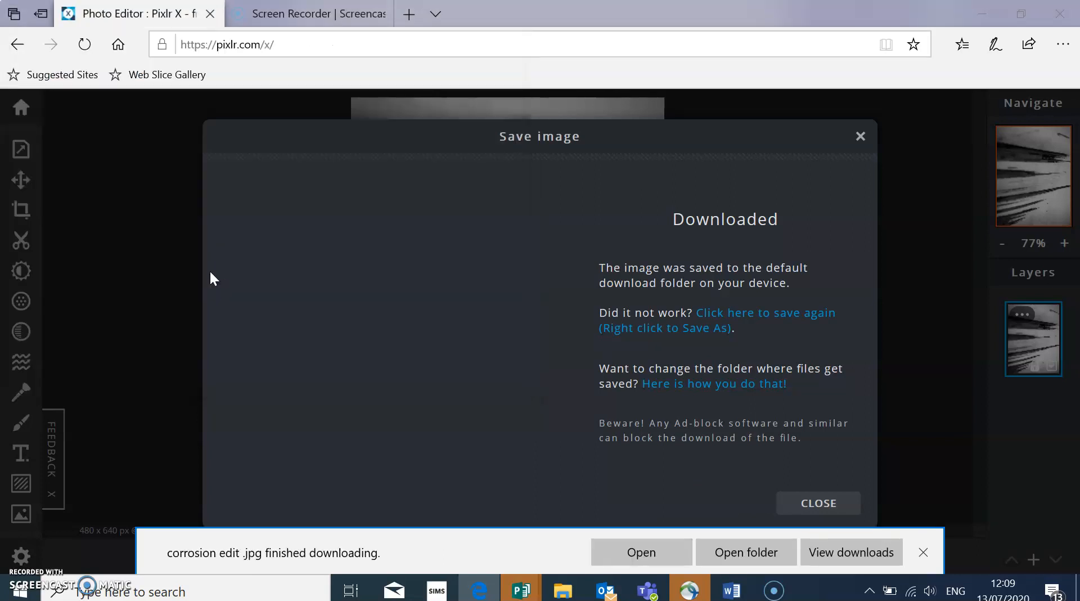